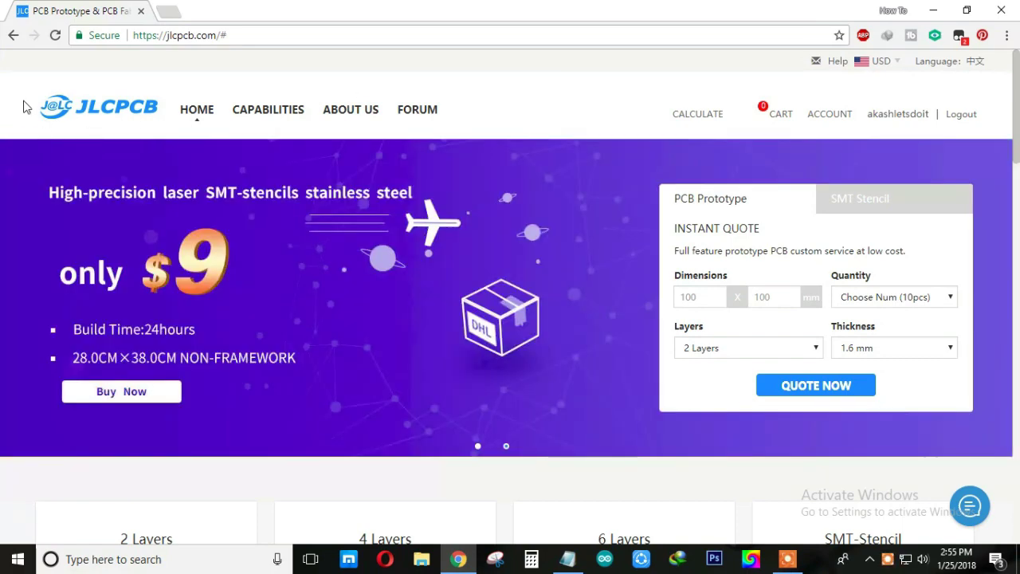
Scroll the JLCPCB home page to the footer and open easyeda.com from the Family sites EasyEDA logo
left_click(522, 73)
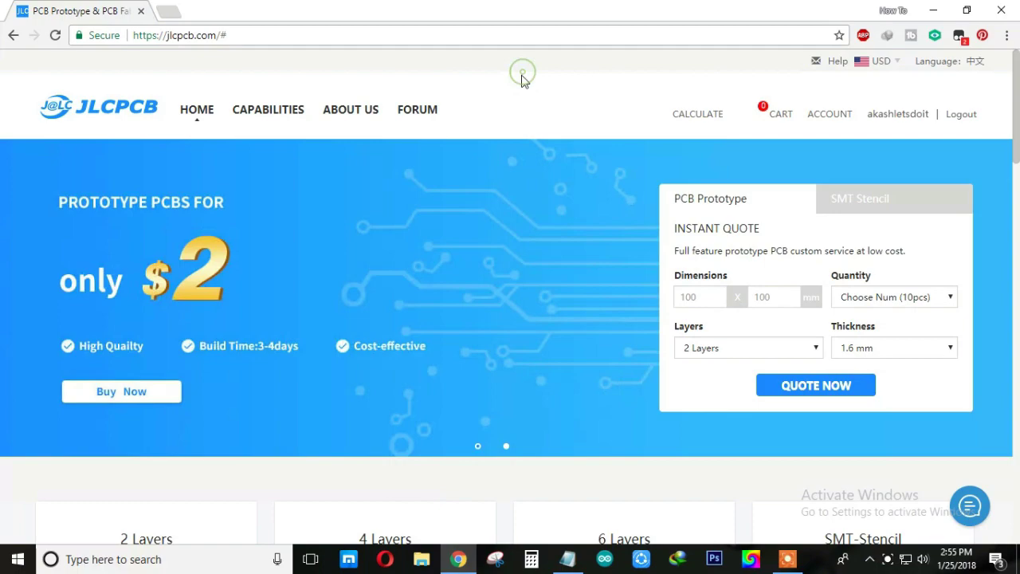
scroll(859, 137, "down", 2)
scroll(859, 138, "down", 3)
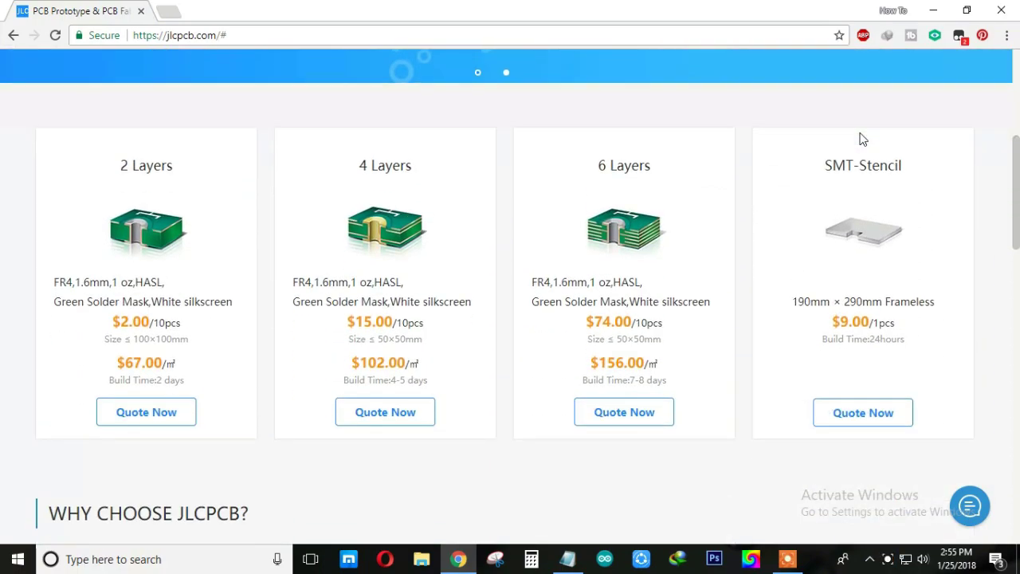
scroll(859, 137, "down", 3)
scroll(860, 137, "down", 3)
scroll(860, 137, "down", 5)
scroll(859, 137, "down", 2)
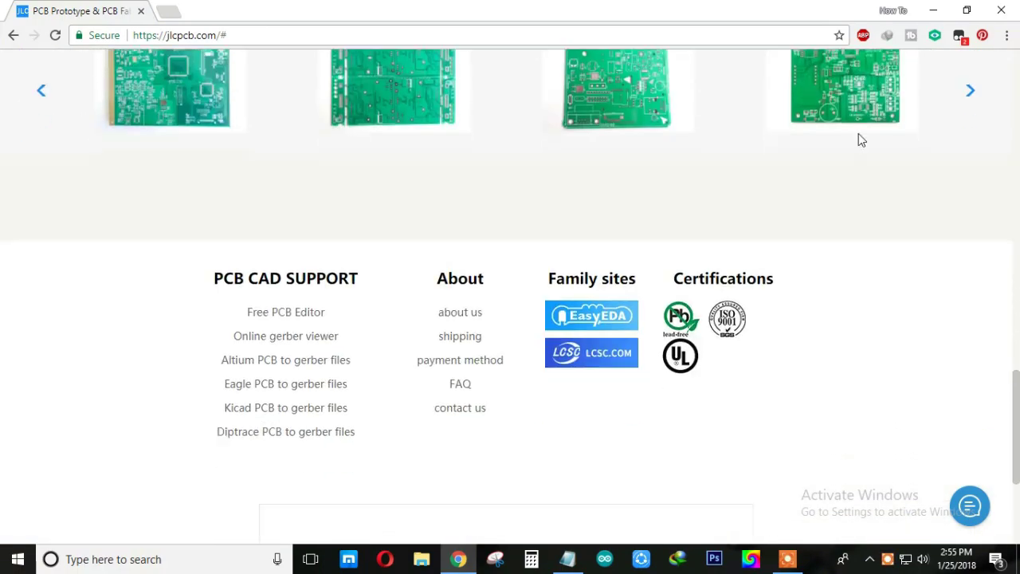
triple_click(538, 265)
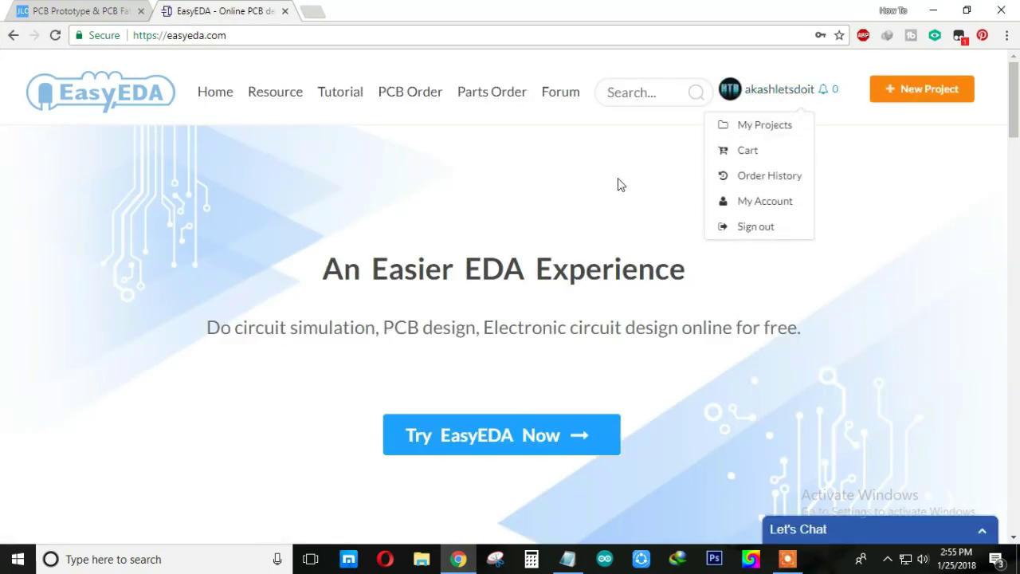
Launch the EasyEDA online editor with a single New Schematic tab, closing the extra New Schematic 2
scroll(597, 191, "down", 2)
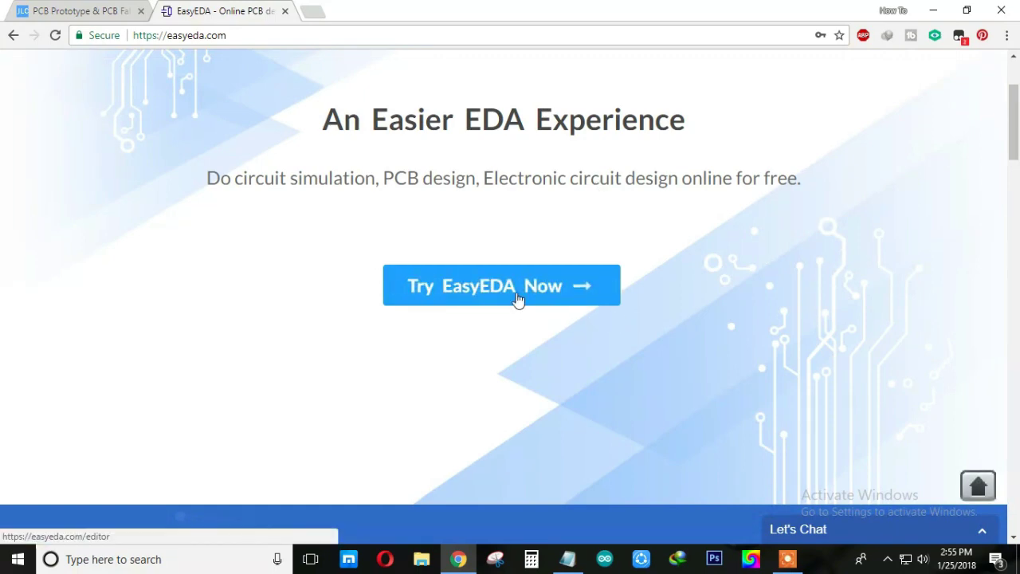
left_click(518, 299)
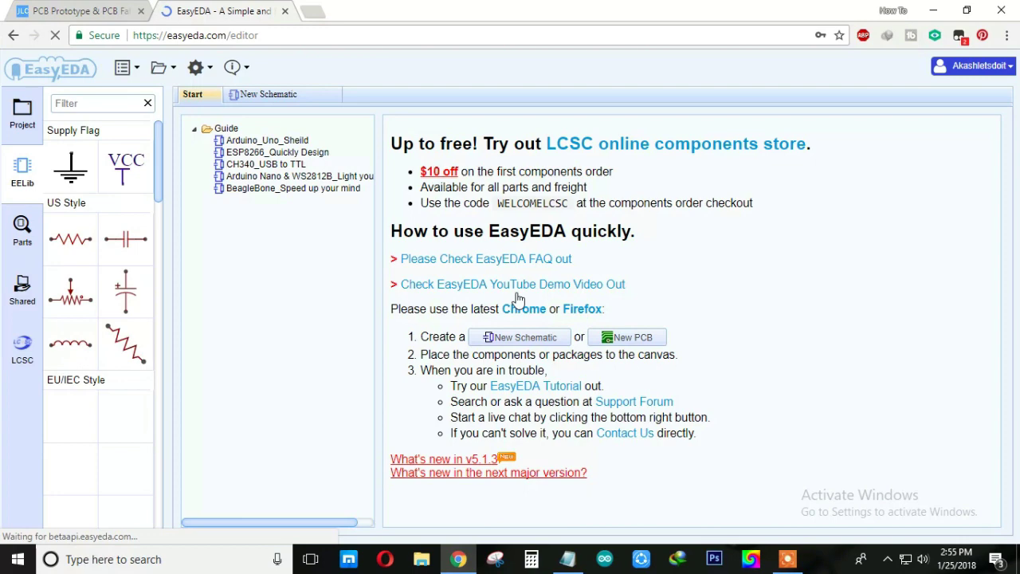
left_click(514, 338)
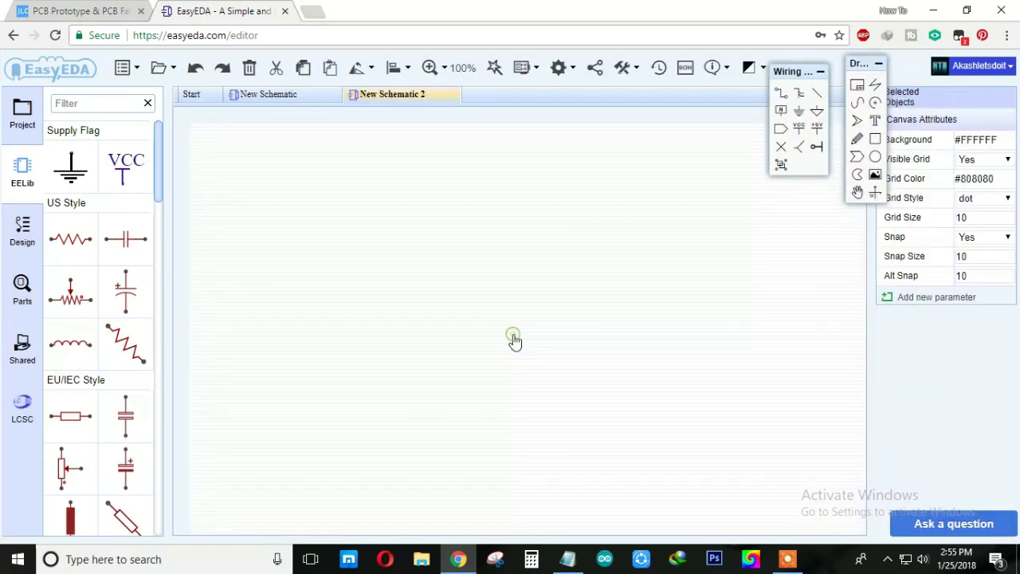
left_click(451, 96)
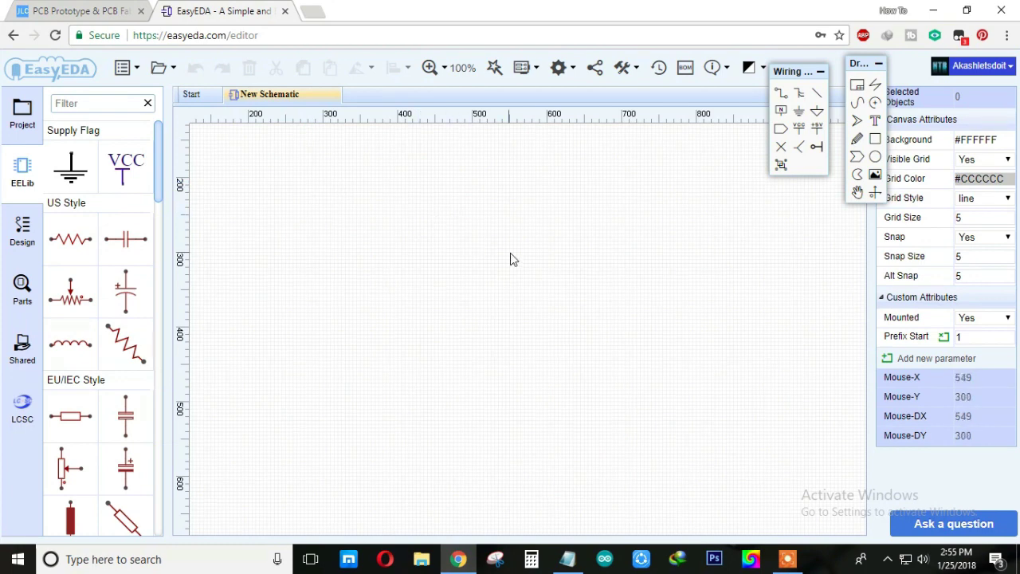
left_click(169, 74)
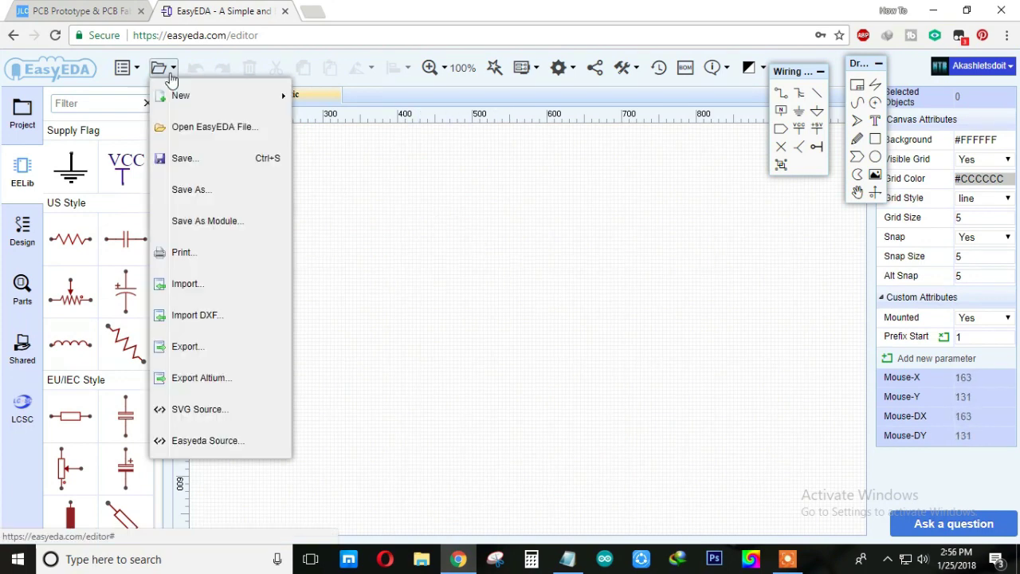
Create a new project titled 'my project' with Private visibility kept
mouse_move(215, 95)
left_click(322, 96)
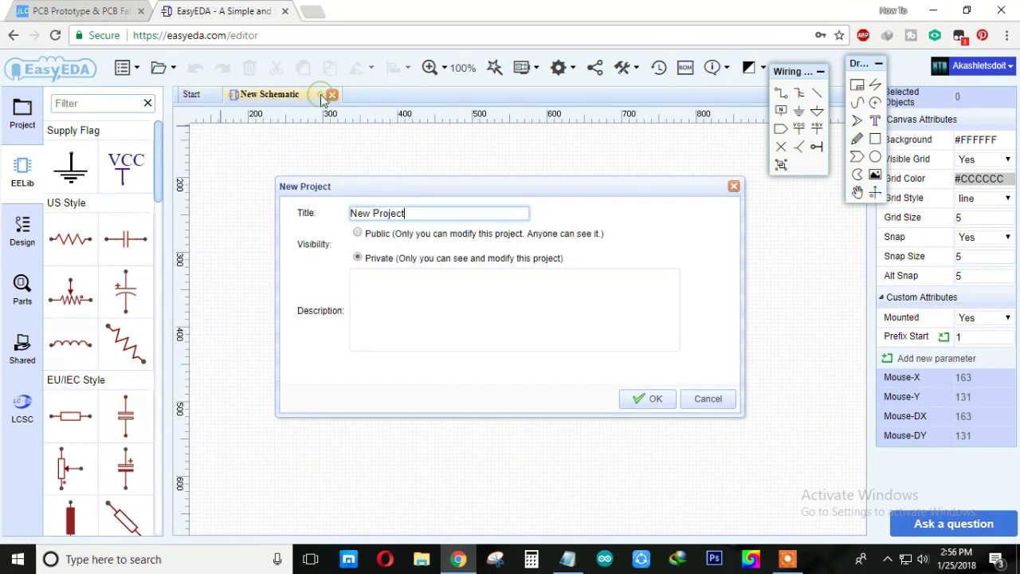
left_click_drag(416, 216, 327, 224)
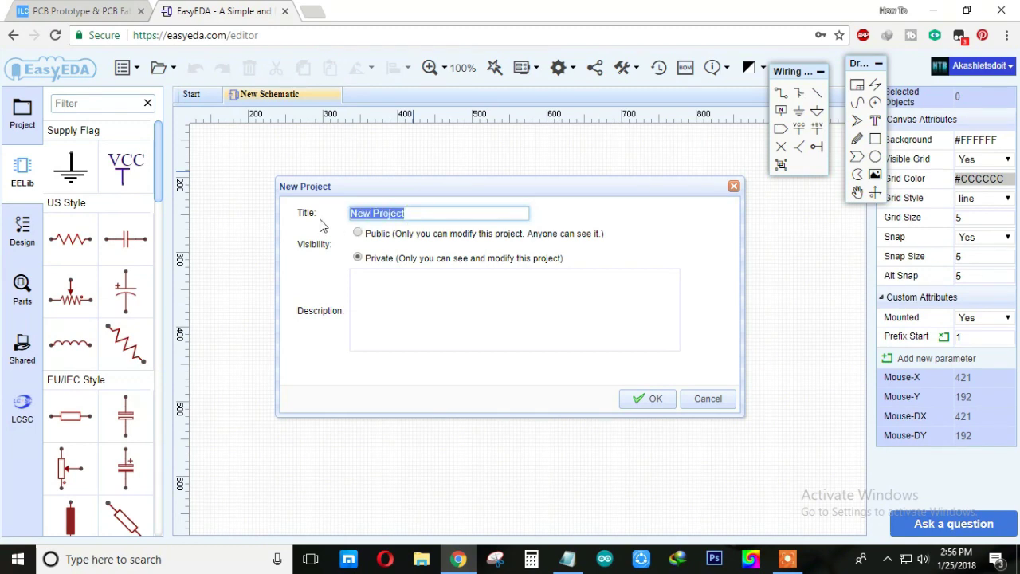
type("my")
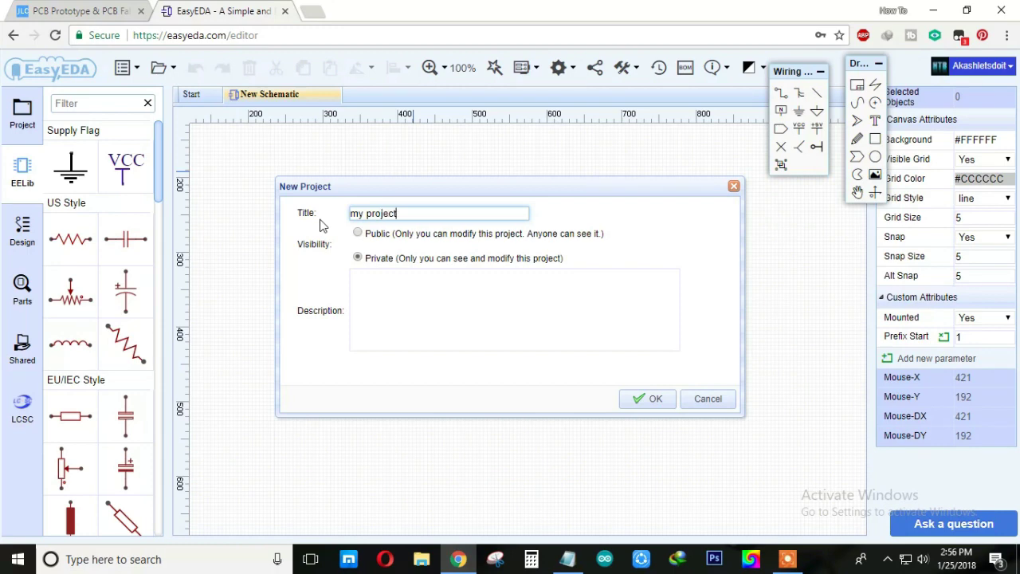
left_click(359, 235)
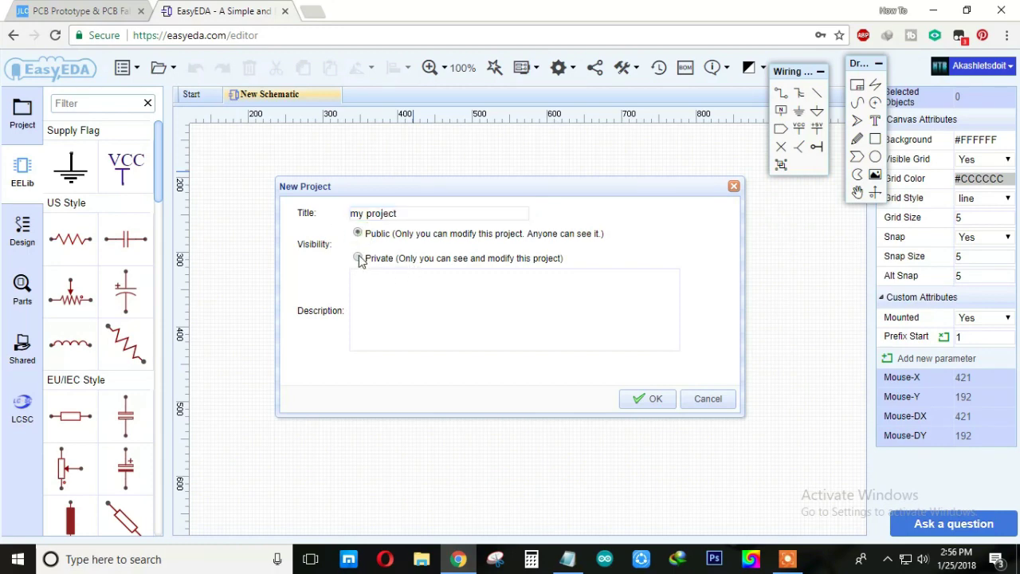
left_click(358, 259)
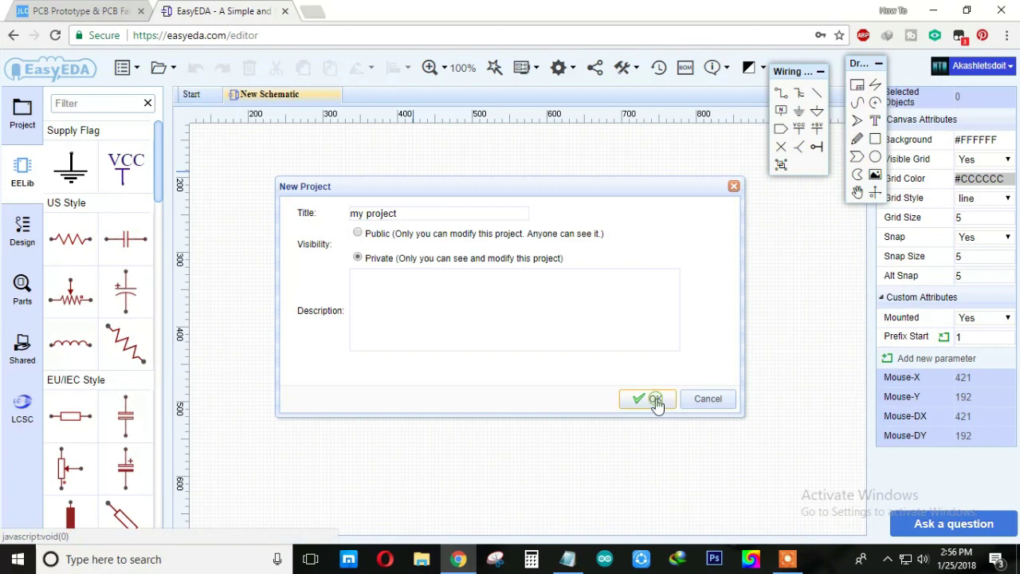
left_click(656, 401)
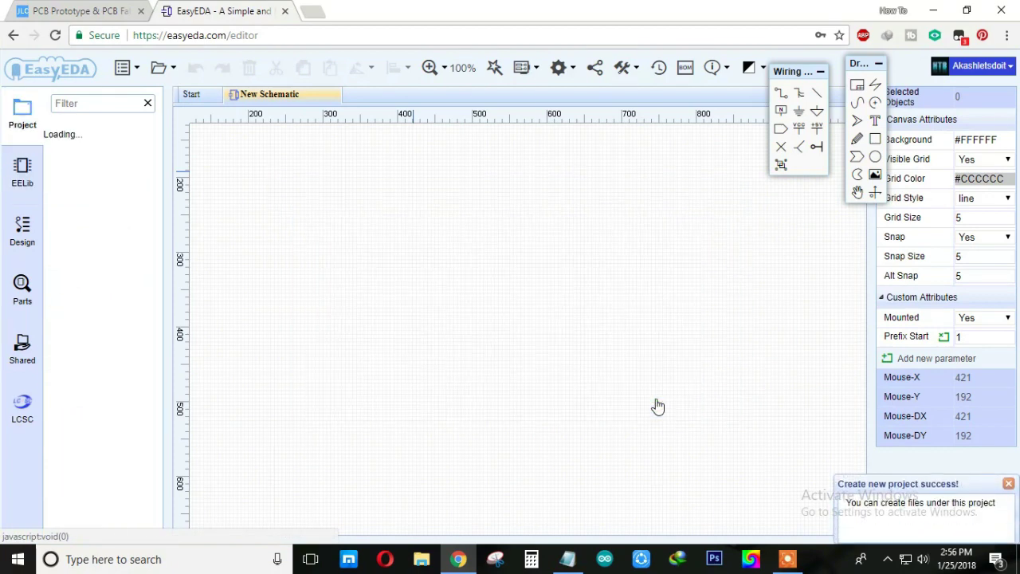
Zoom out and pan so the whole schematic sheet is visible
left_click_drag(310, 169, 791, 488)
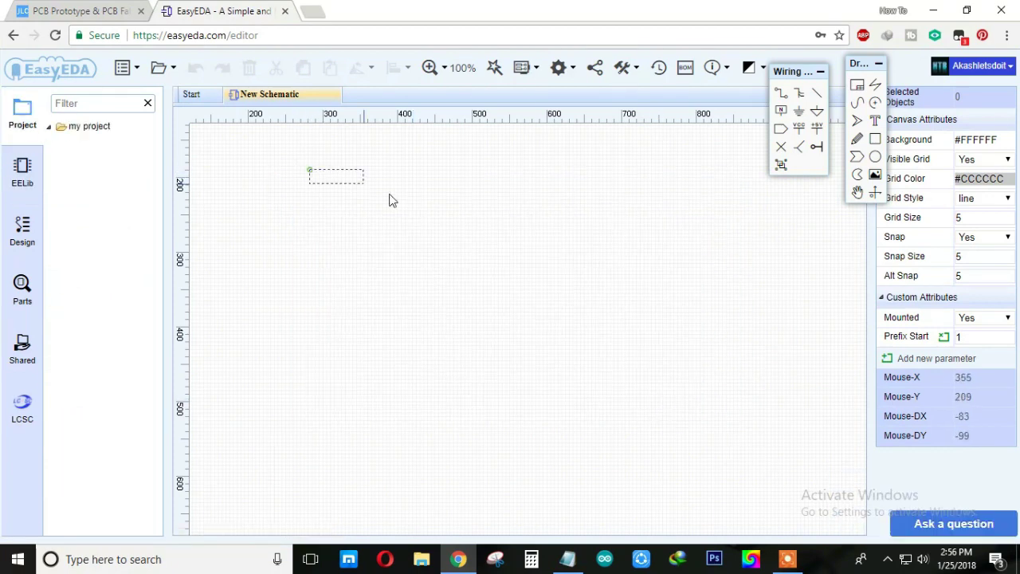
scroll(567, 292, "down", 3)
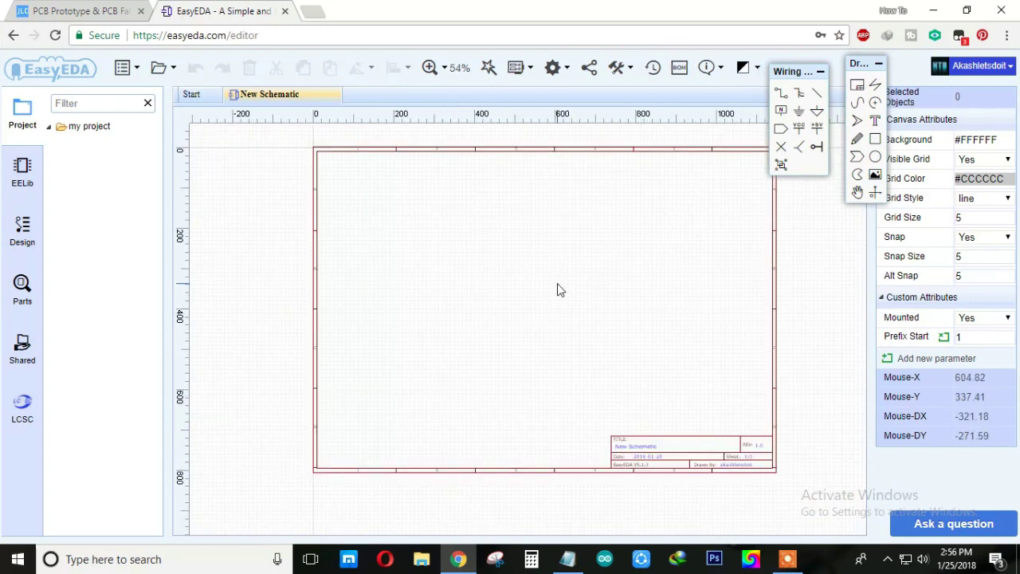
right_click_drag(574, 284, 542, 290)
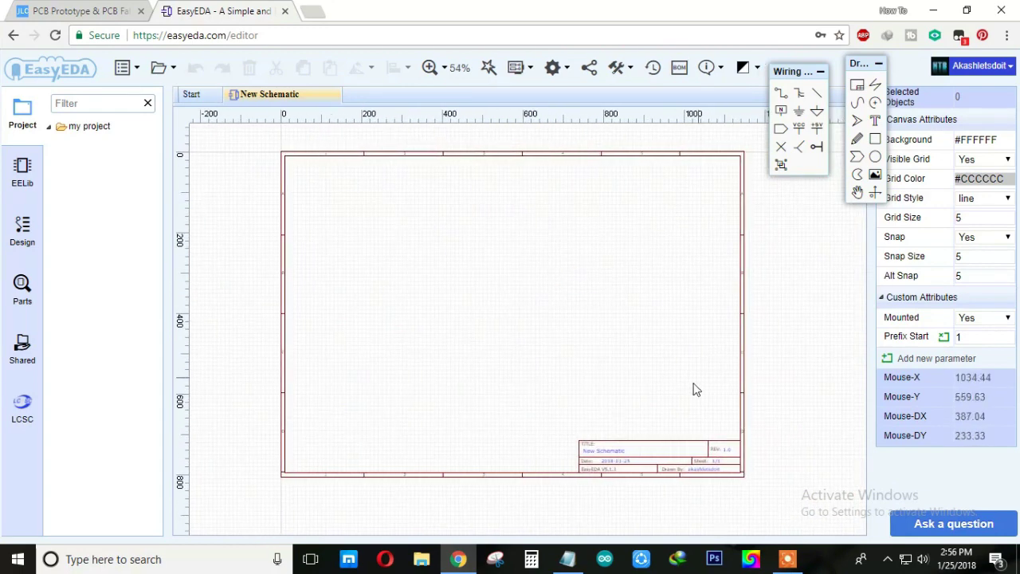
Show the EELib symbol library and scroll its list down to the Diodes and Transistors categories
left_click(23, 171)
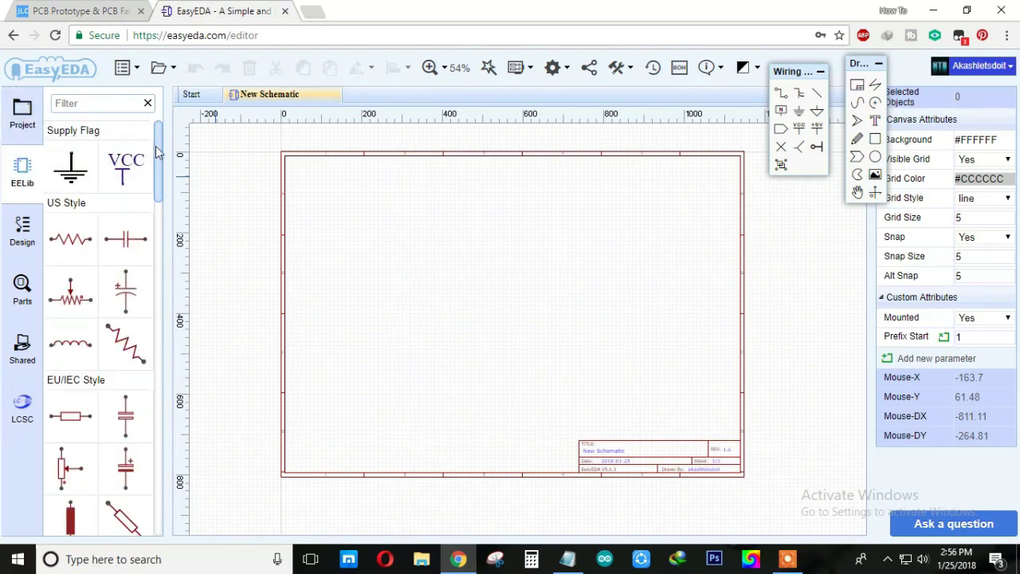
mouse_move(157, 151)
left_mouse_down()
mouse_move(166, 475)
mouse_move(164, 139)
left_mouse_up()
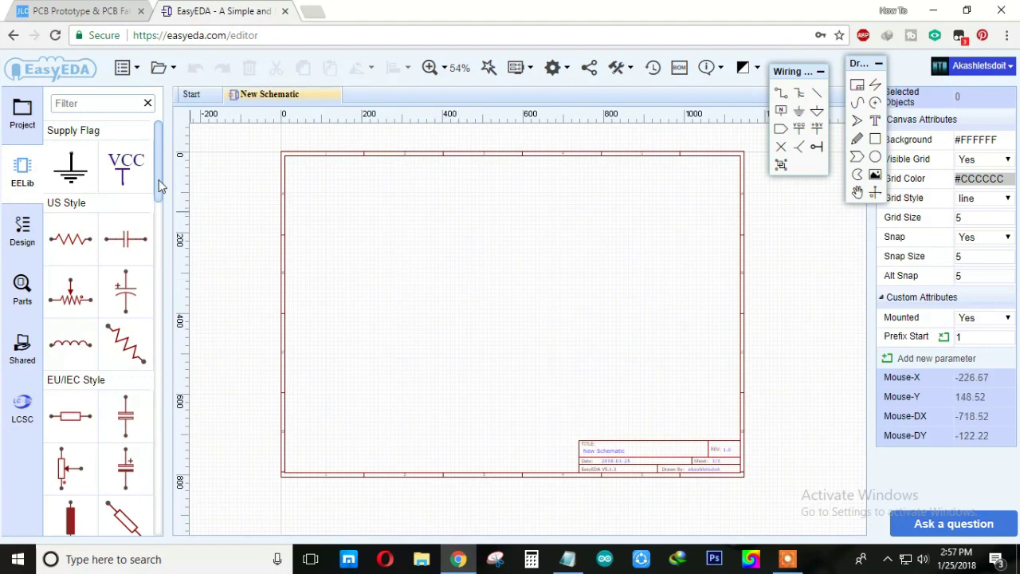
left_click_drag(159, 186, 158, 223)
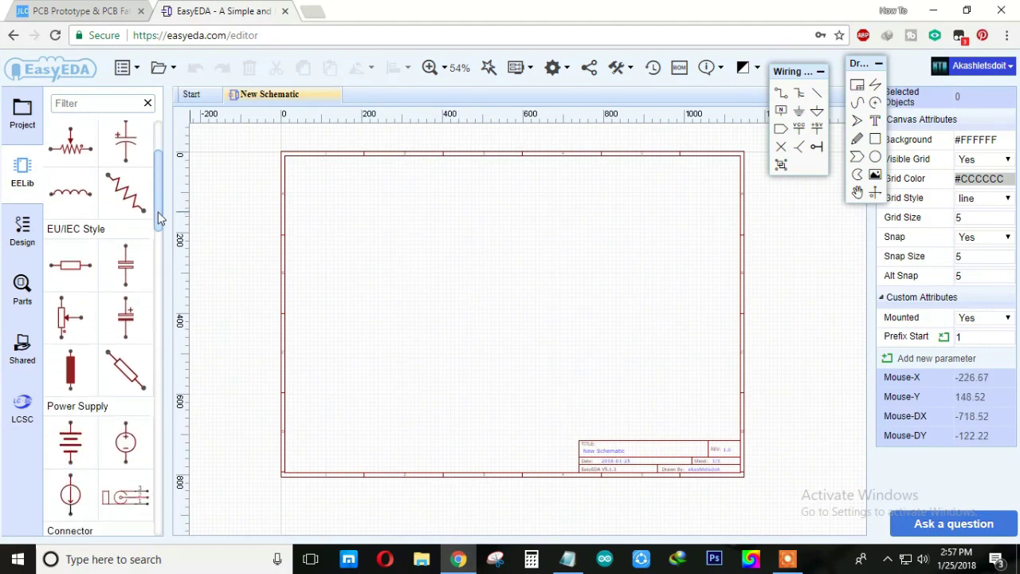
scroll(150, 247, "down", 1)
scroll(149, 250, "down", 1)
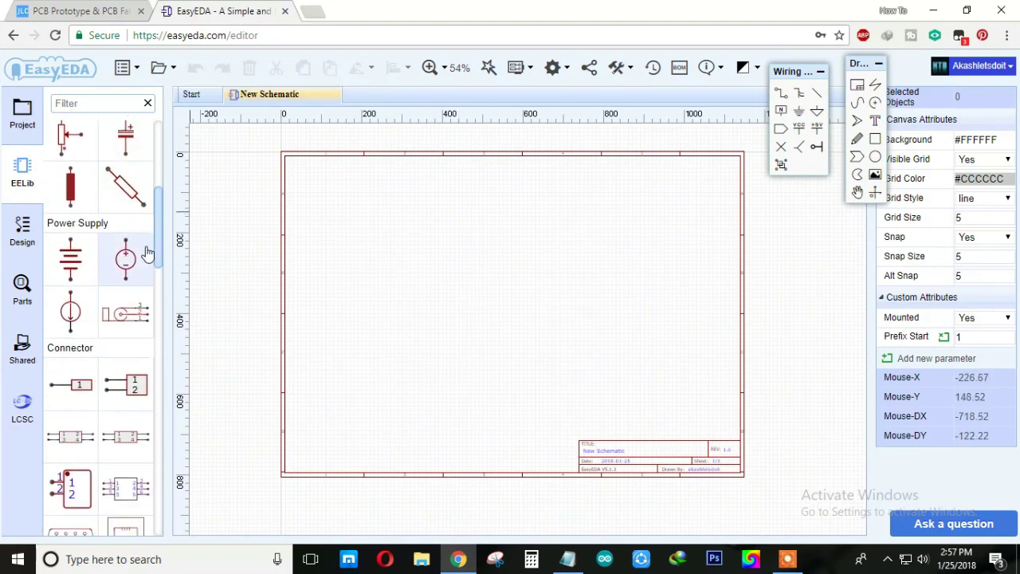
scroll(142, 263, "down", 2)
scroll(136, 287, "down", 1)
scroll(132, 307, "down", 2)
scroll(132, 308, "down", 2)
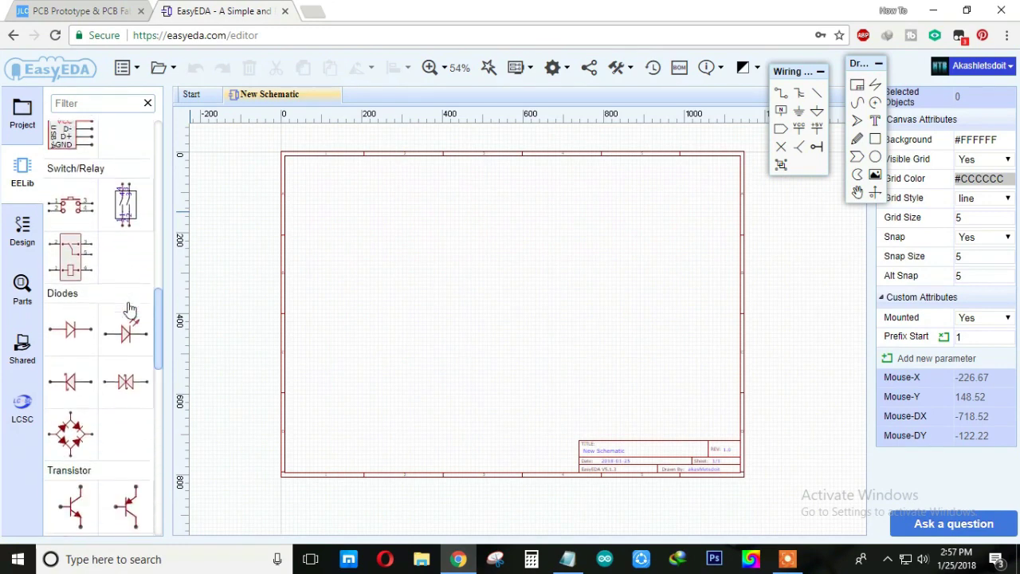
scroll(130, 311, "down", 1)
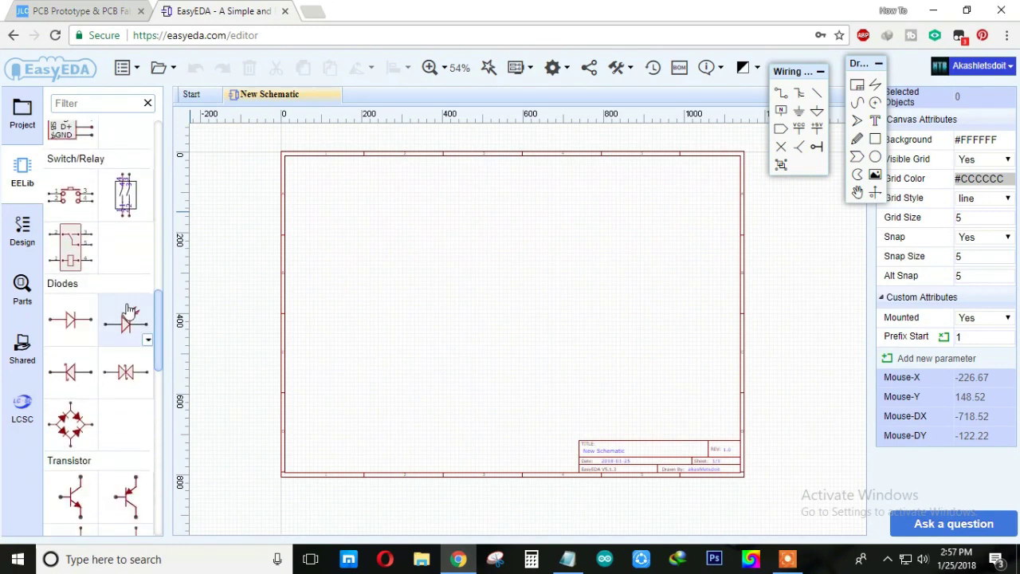
Search the libraries for 'ldr' and take LDR03 from System Components for placing
left_click(24, 299)
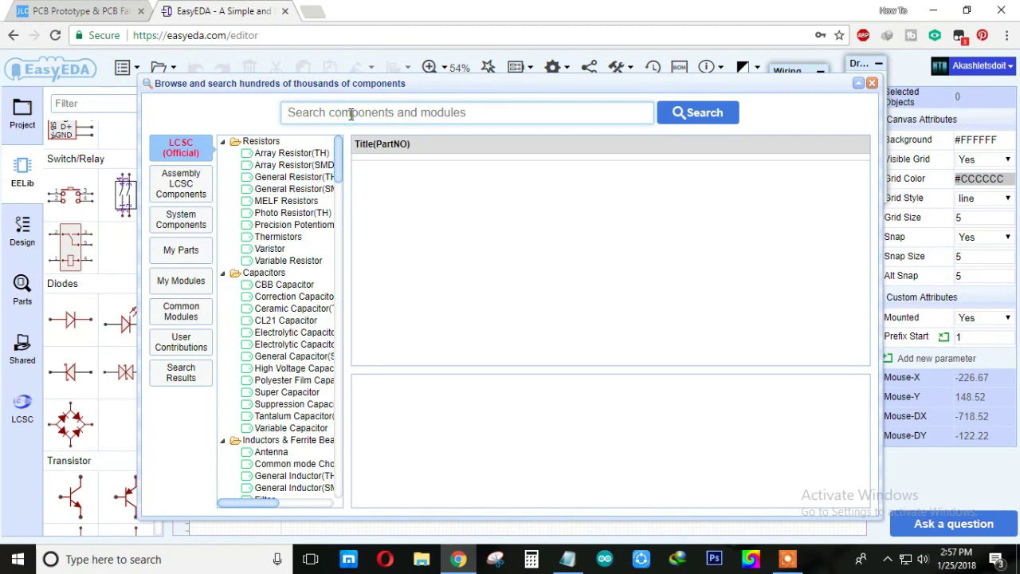
type("ldr")
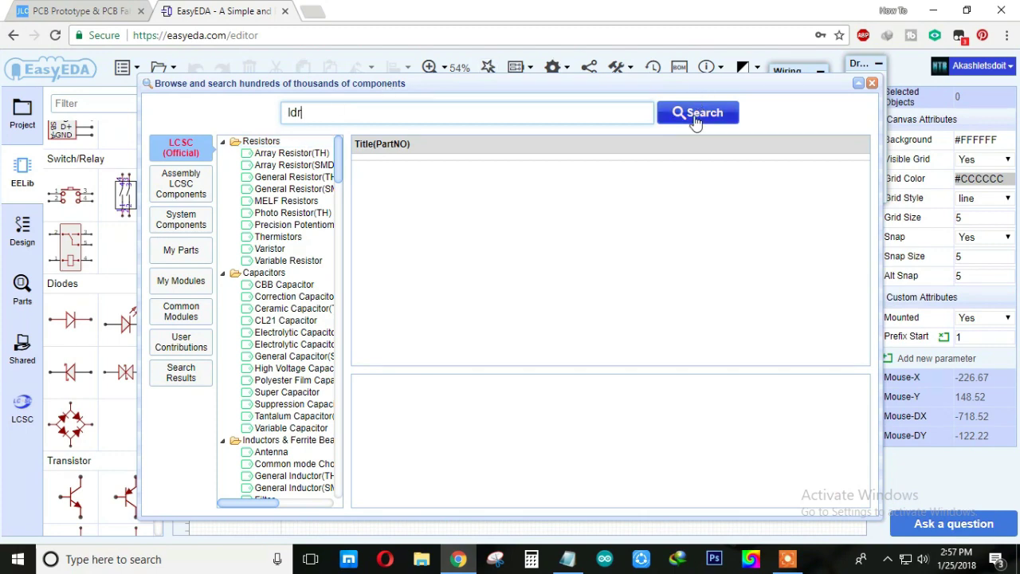
left_click(690, 112)
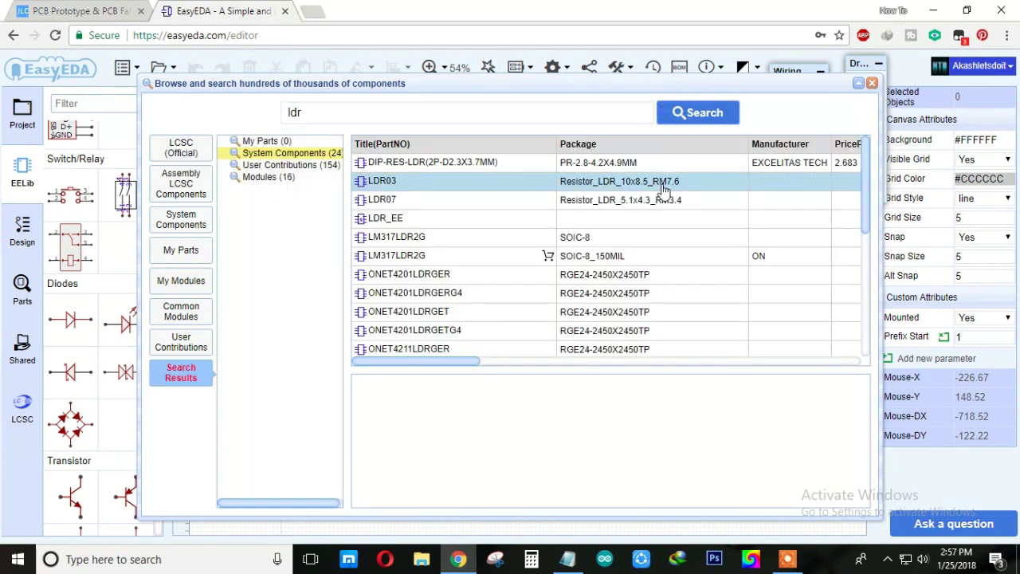
left_click(401, 182)
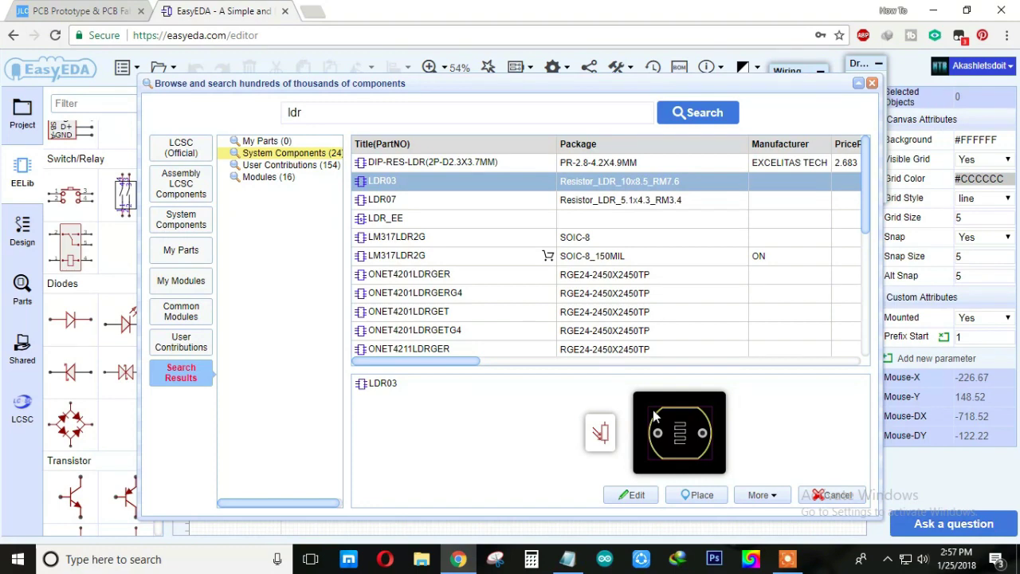
left_click(707, 496)
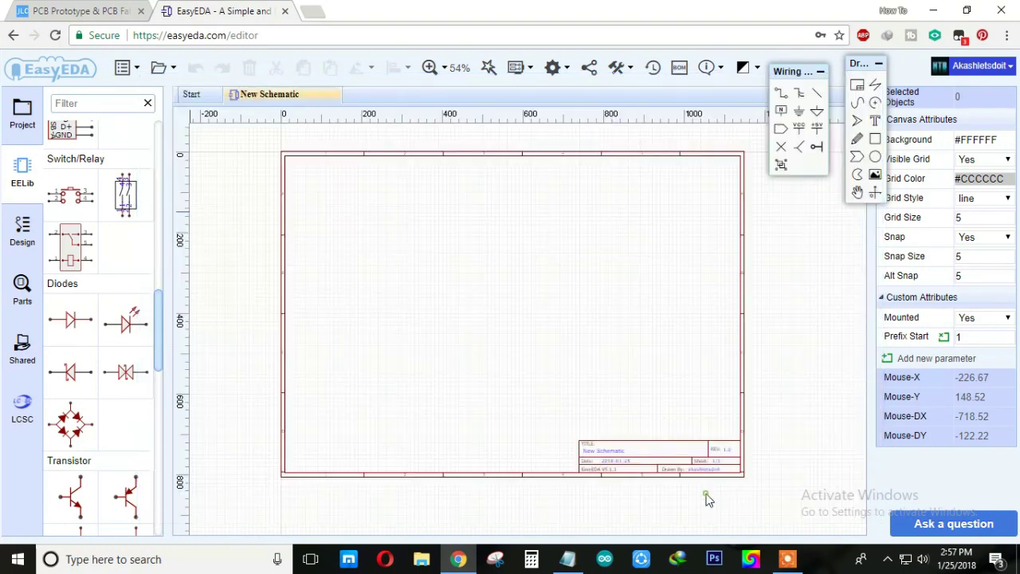
Drop LDR03 on the canvas as R1, then zoom to 200% and centre the view on it
left_click(431, 274)
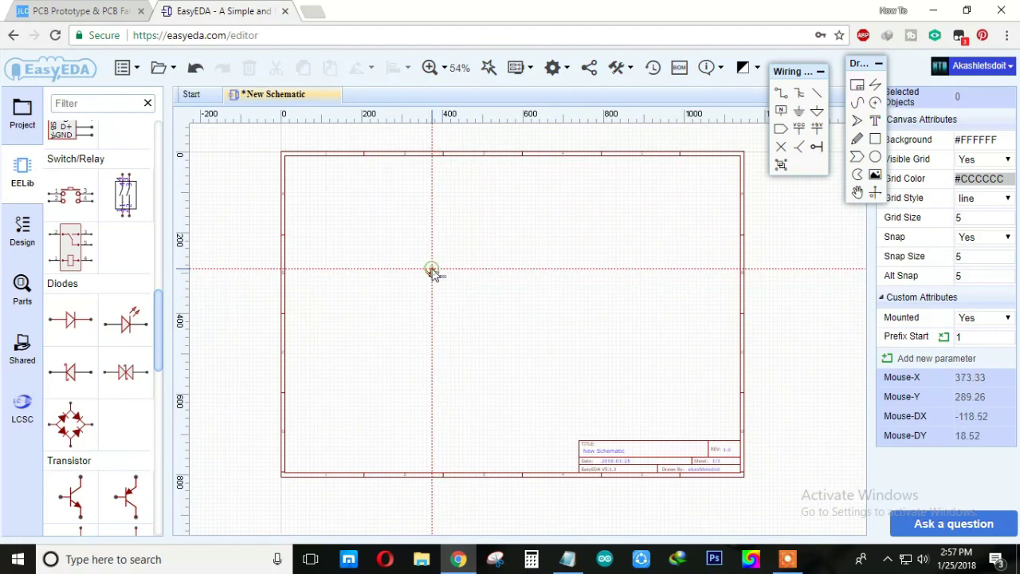
right_click(473, 259)
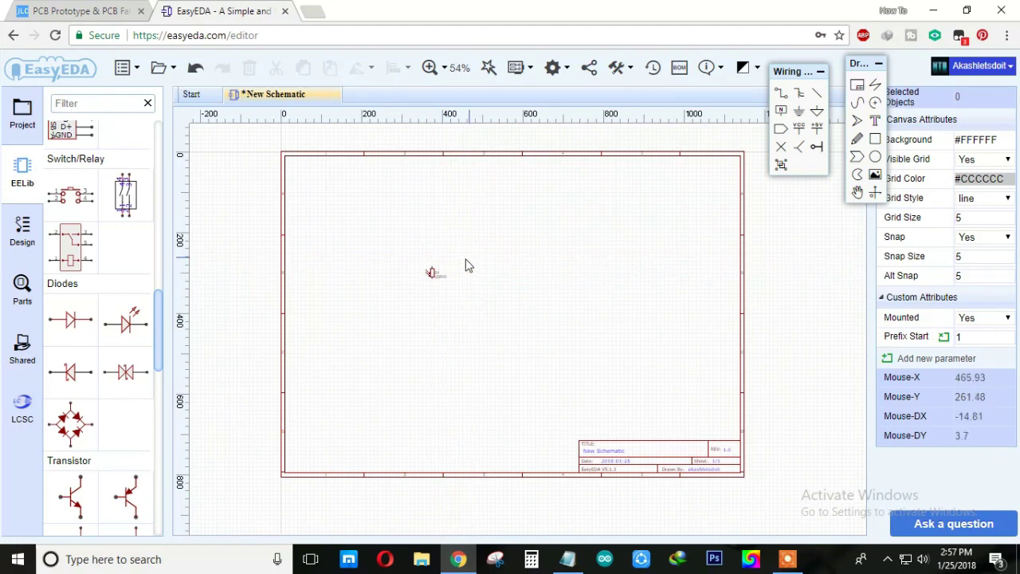
scroll(467, 264, "up", 2)
scroll(460, 266, "up", 3)
scroll(459, 268, "up", 2)
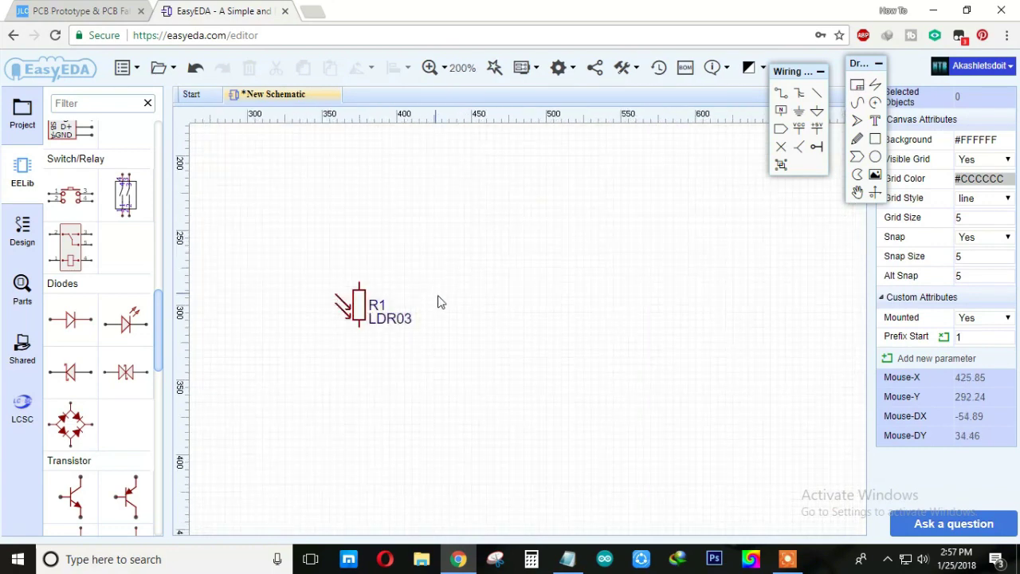
right_click_drag(442, 321, 440, 271)
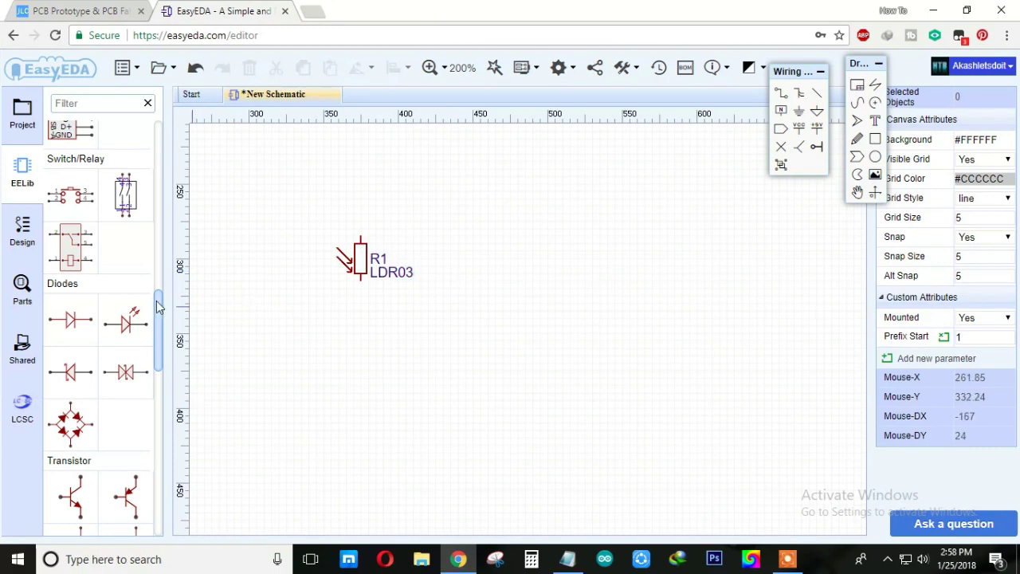
left_click_drag(160, 304, 159, 341)
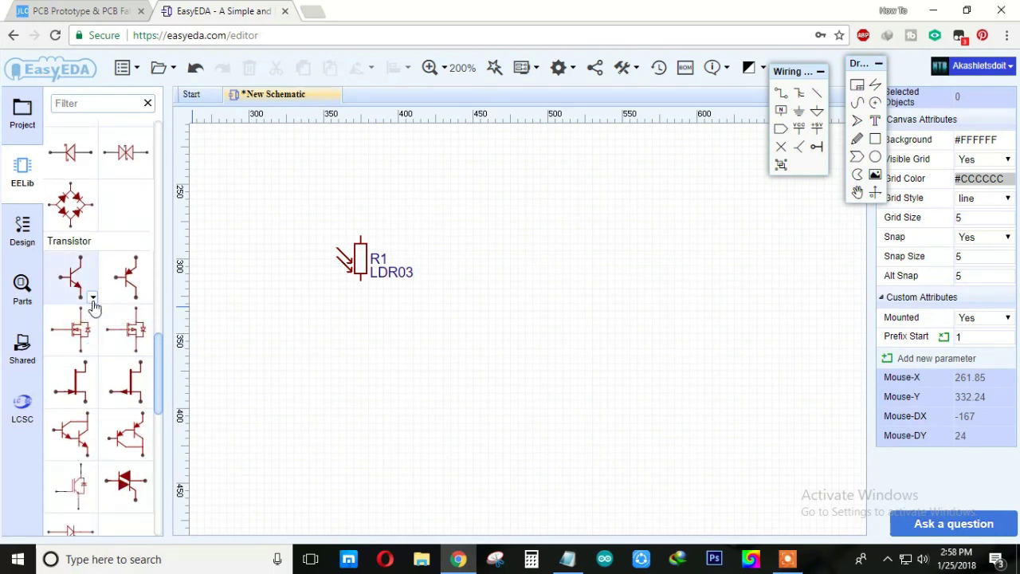
Place a BC547B NPN transistor as Q1 to the right of the LDR
left_click(92, 299)
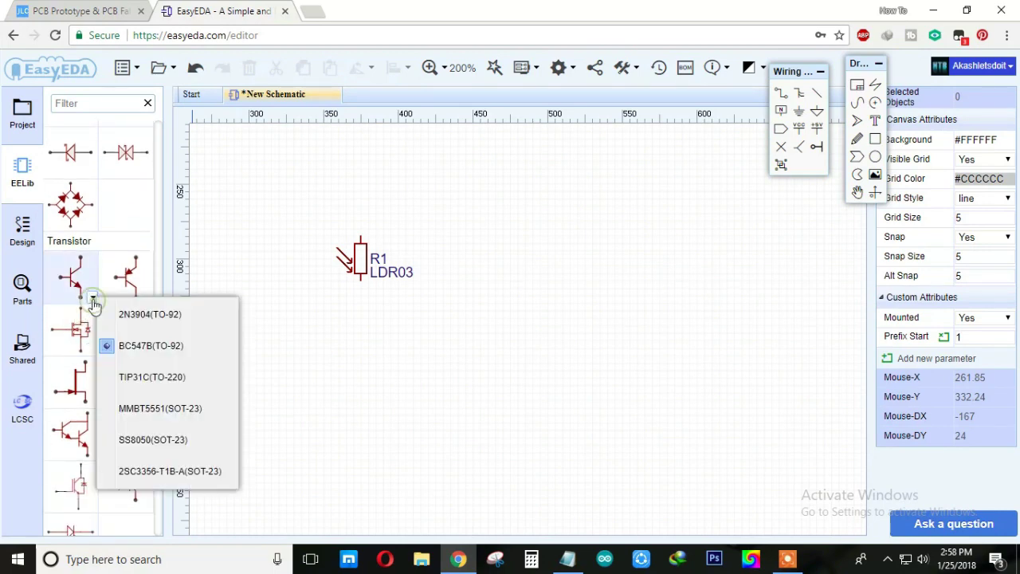
left_click(140, 351)
left_click(70, 281)
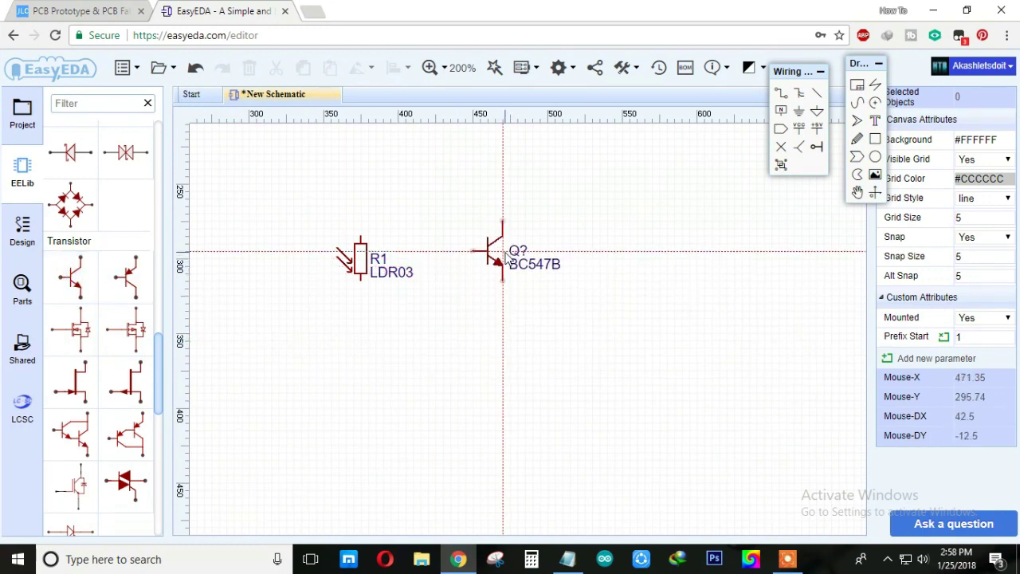
left_click(502, 245)
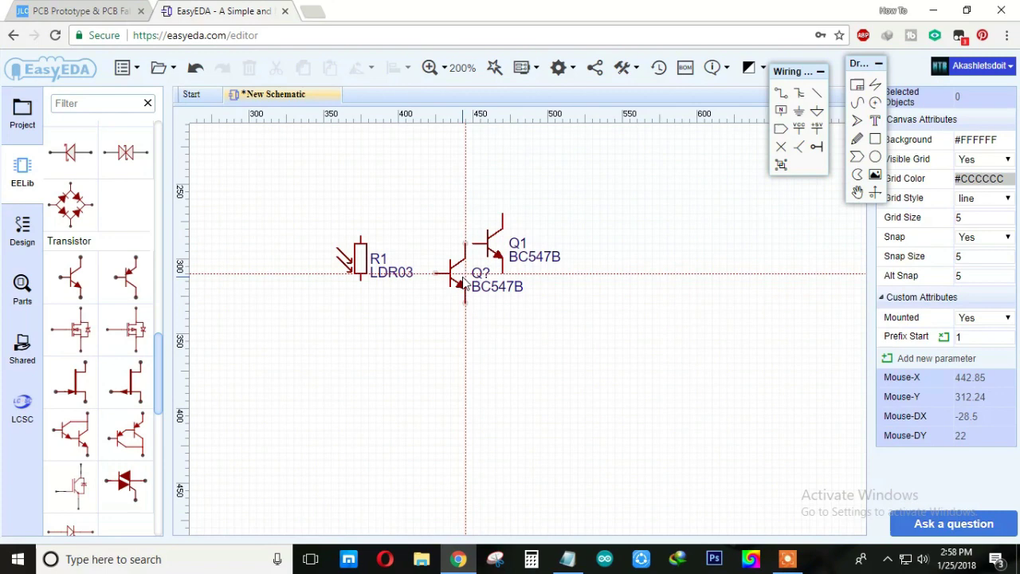
right_click(635, 223)
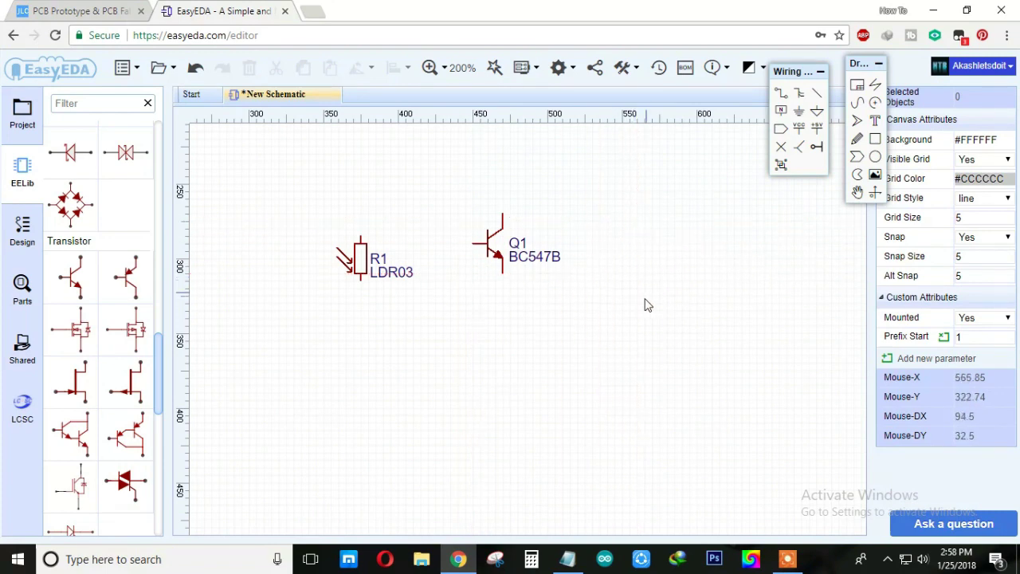
right_click_drag(614, 300, 602, 368)
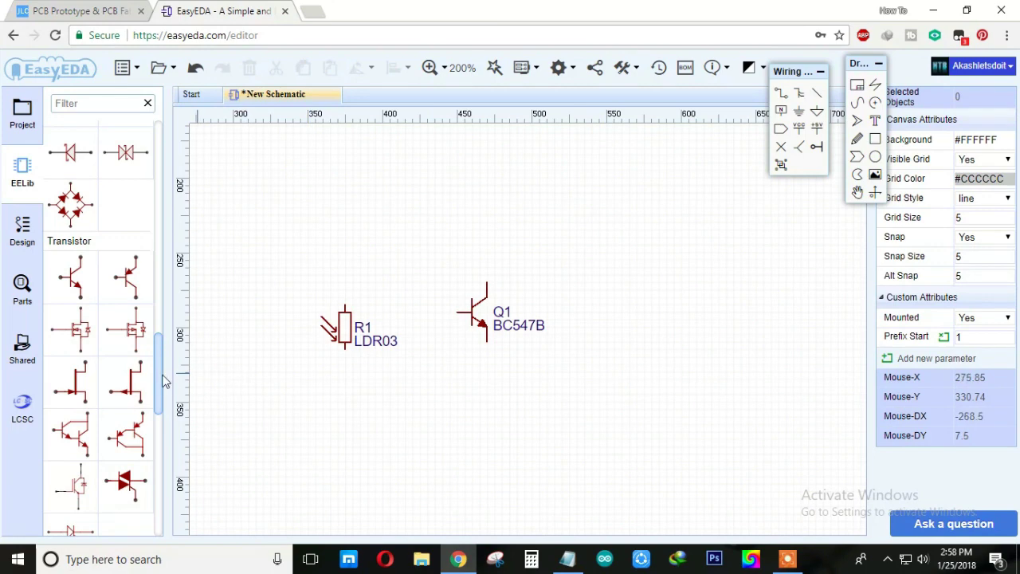
left_click_drag(160, 381, 159, 203)
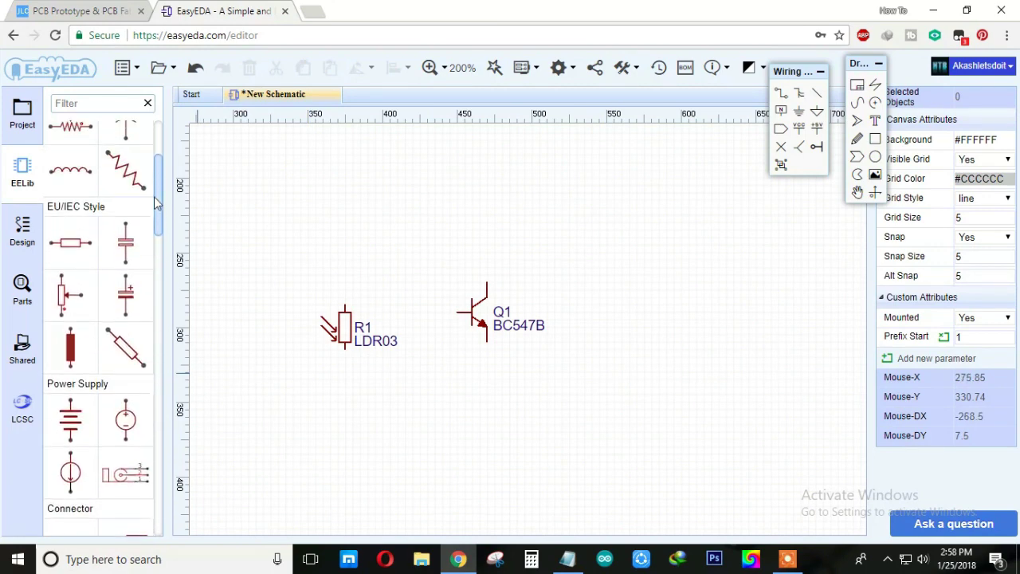
Place a 1k EU/IEC resistor as R2 above the LDR
left_click(70, 243)
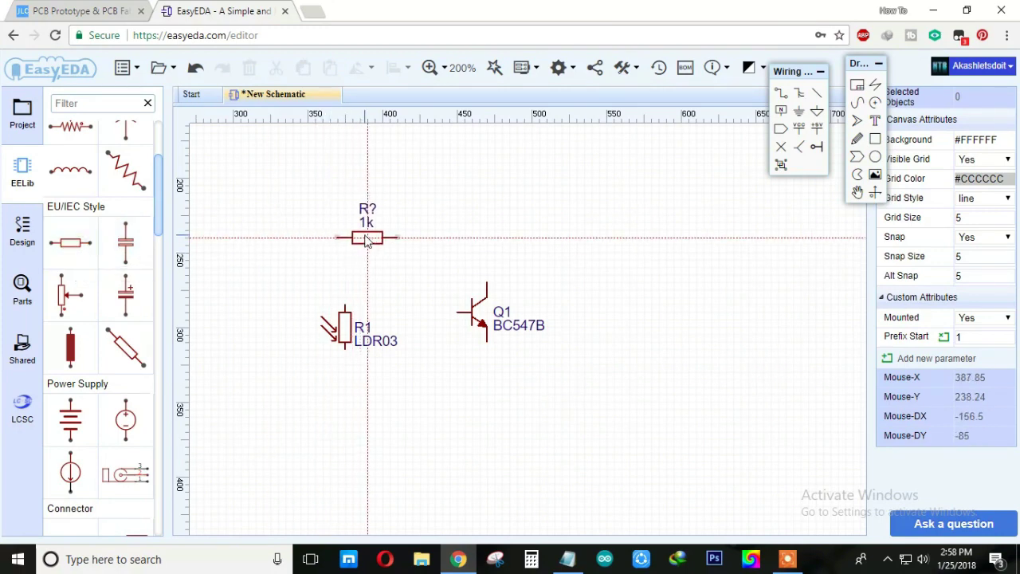
left_click(366, 238)
key("Escape")
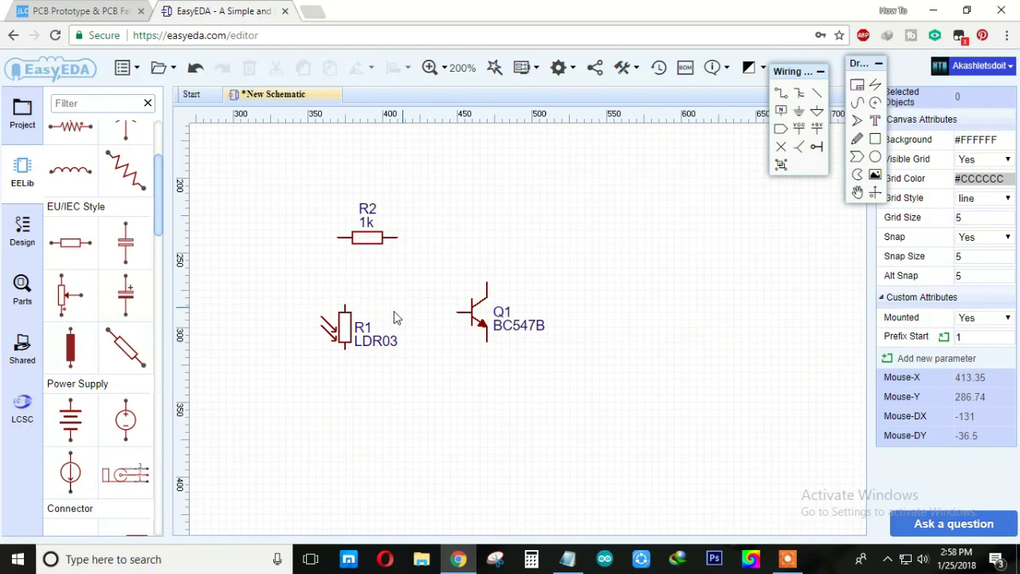
Scroll to Diodes and place an LED as LED1 to the right of R2
left_click_drag(160, 231, 166, 341)
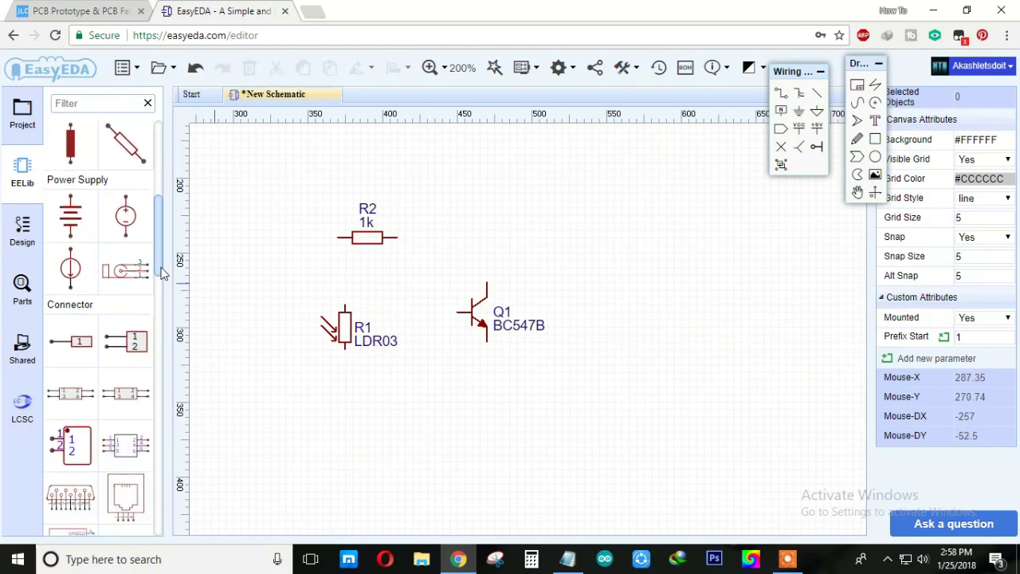
scroll(160, 341, "down", 3)
scroll(159, 341, "down", 1)
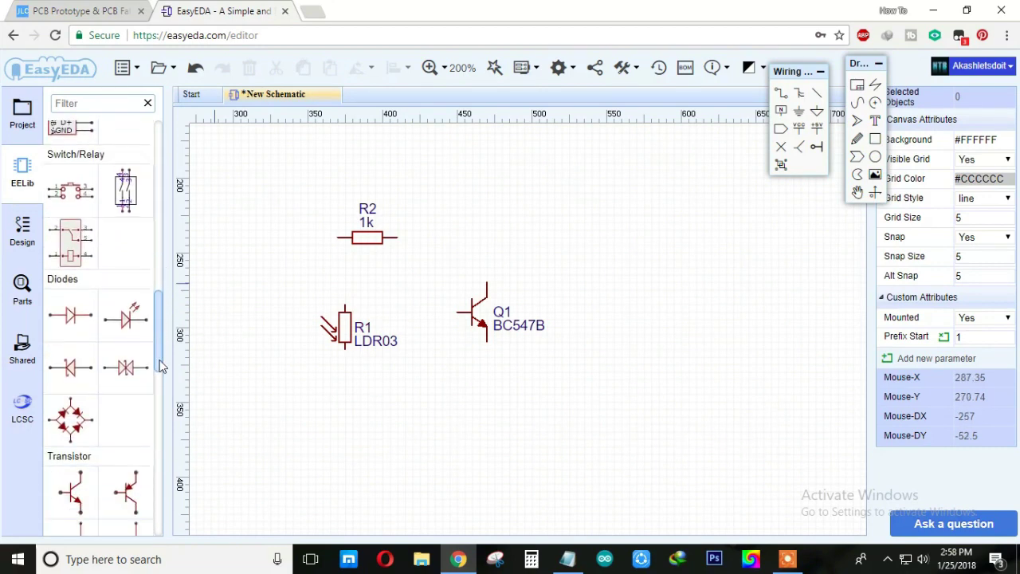
left_click(128, 335)
left_click(466, 231)
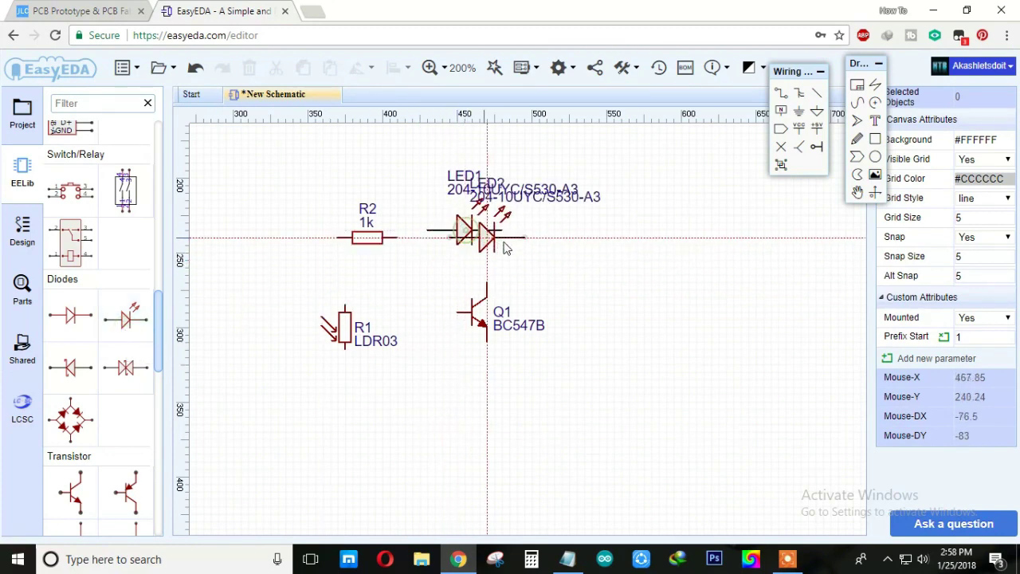
Shift R2 and R1 left and rotate R2 upright above the LDR
key("Escape")
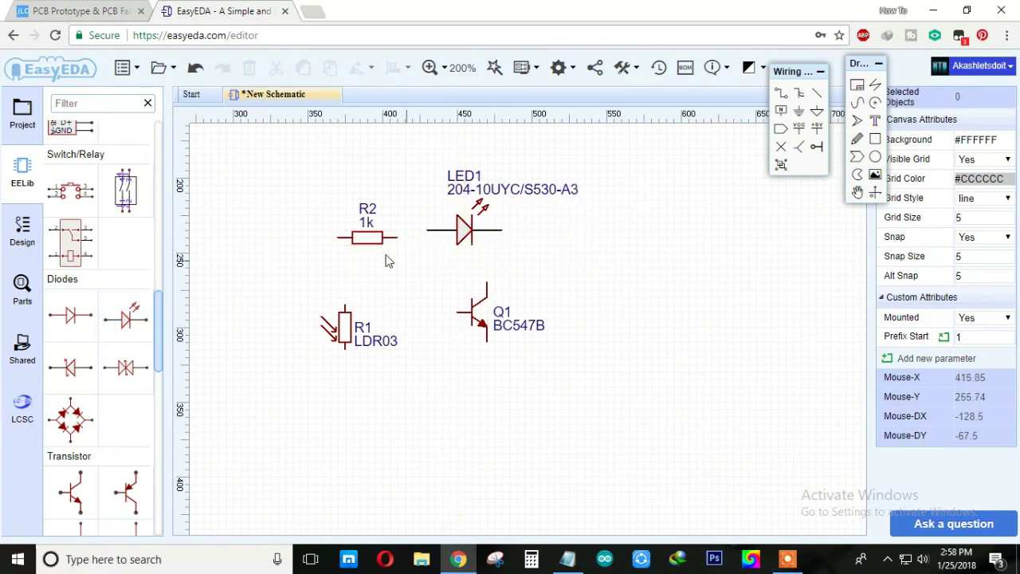
left_click_drag(365, 239, 328, 246)
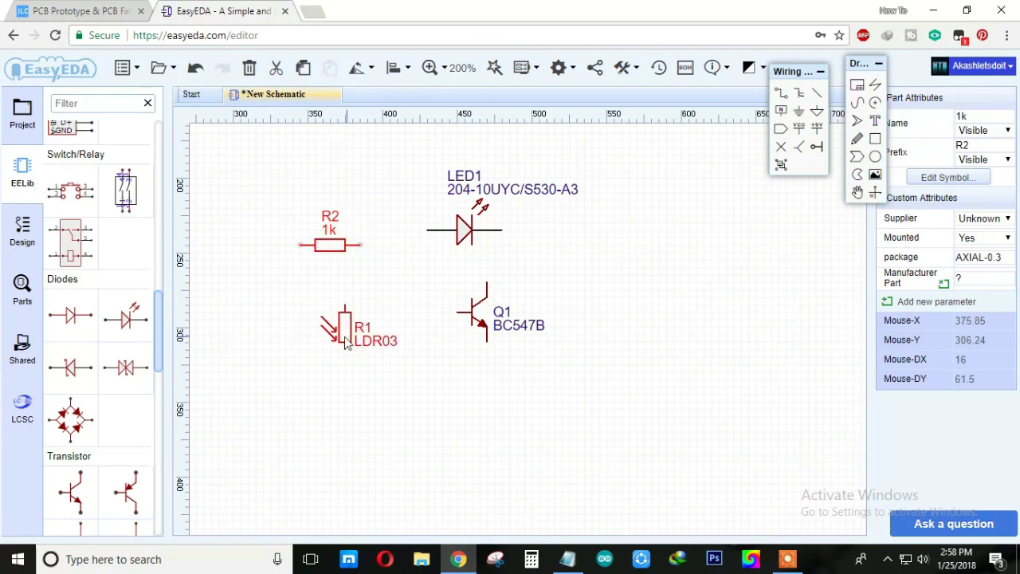
left_click_drag(345, 343, 330, 350)
left_click(337, 249)
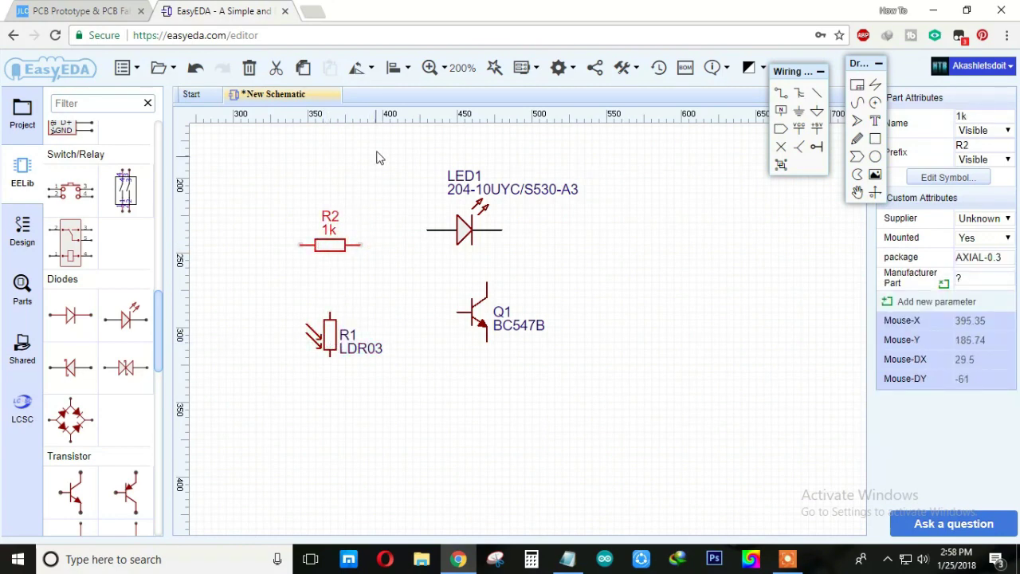
left_click(373, 95)
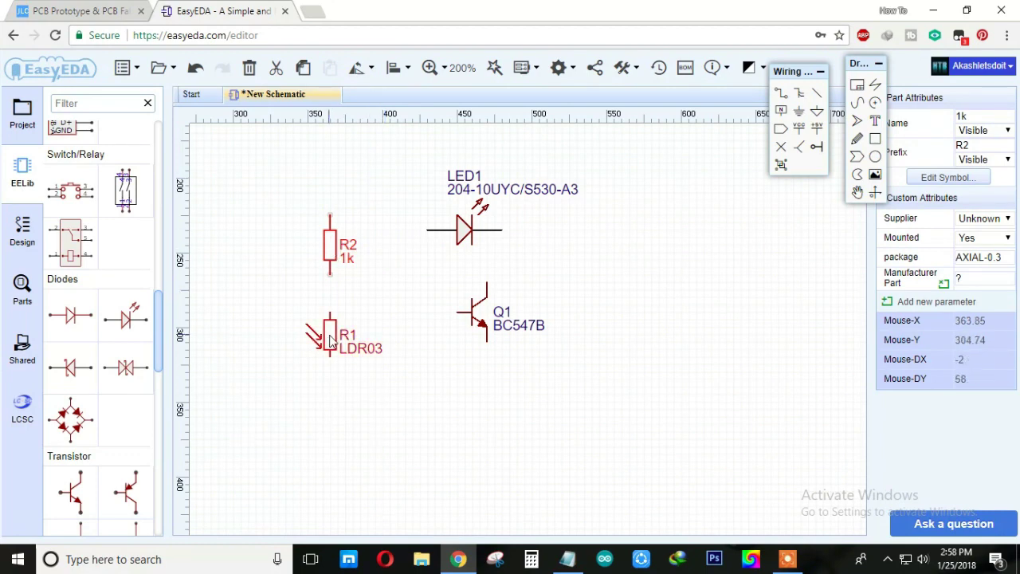
Move Q1 toward the LDR and stand LED1 vertically, pointing down, above Q1
left_click_drag(478, 316, 416, 309)
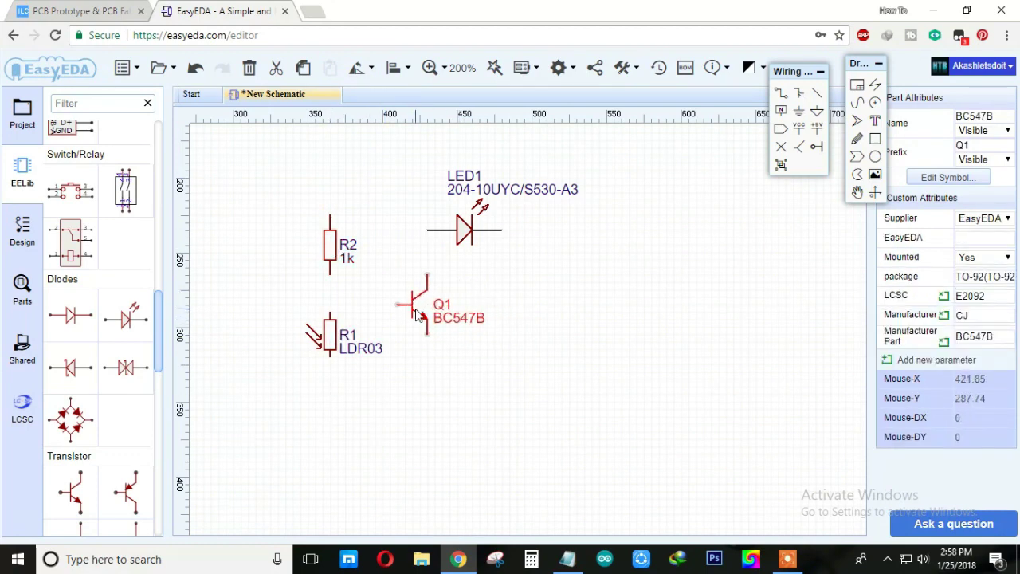
left_click_drag(464, 230, 428, 207)
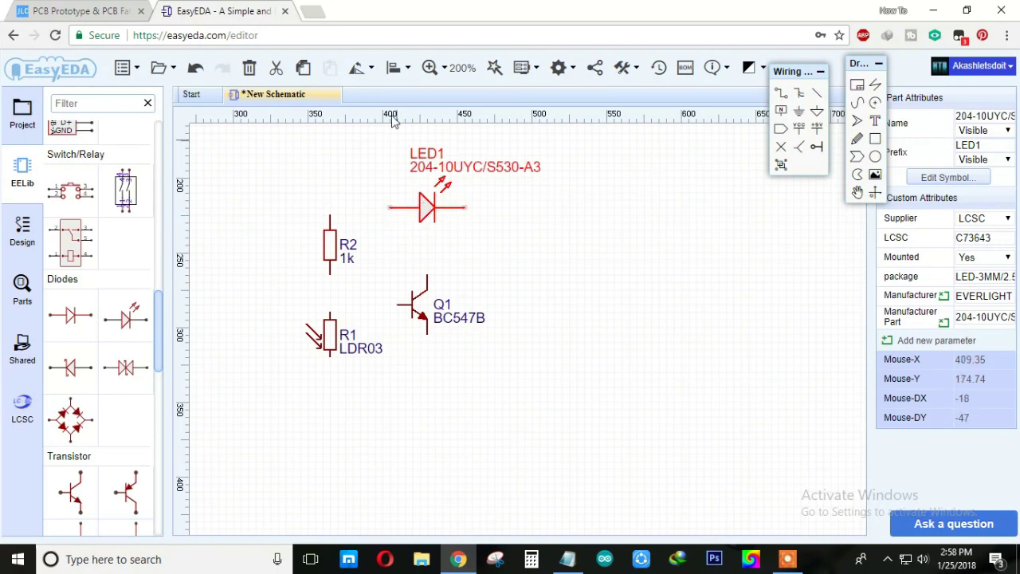
left_click(366, 69)
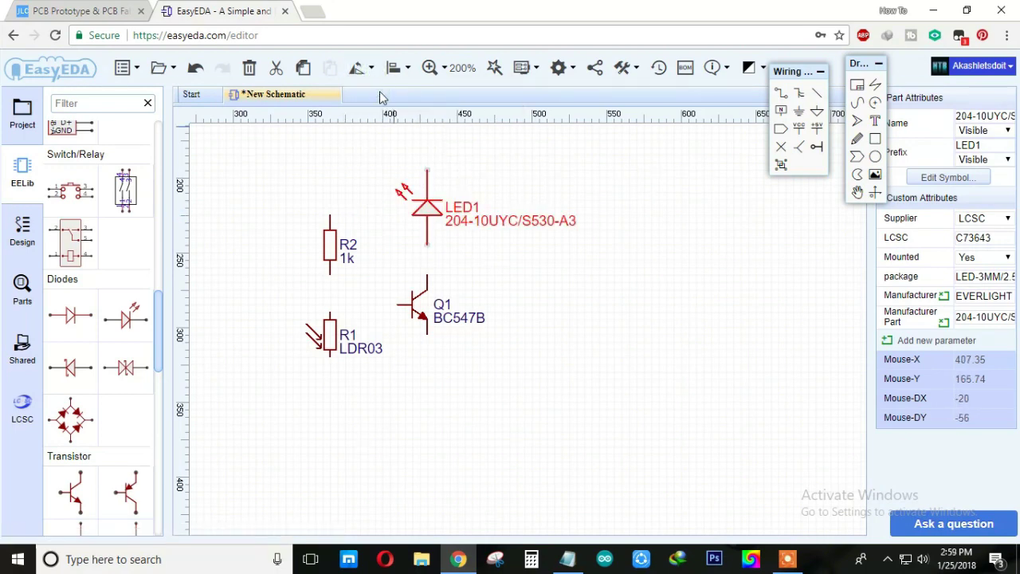
left_click(365, 70)
left_click(390, 131)
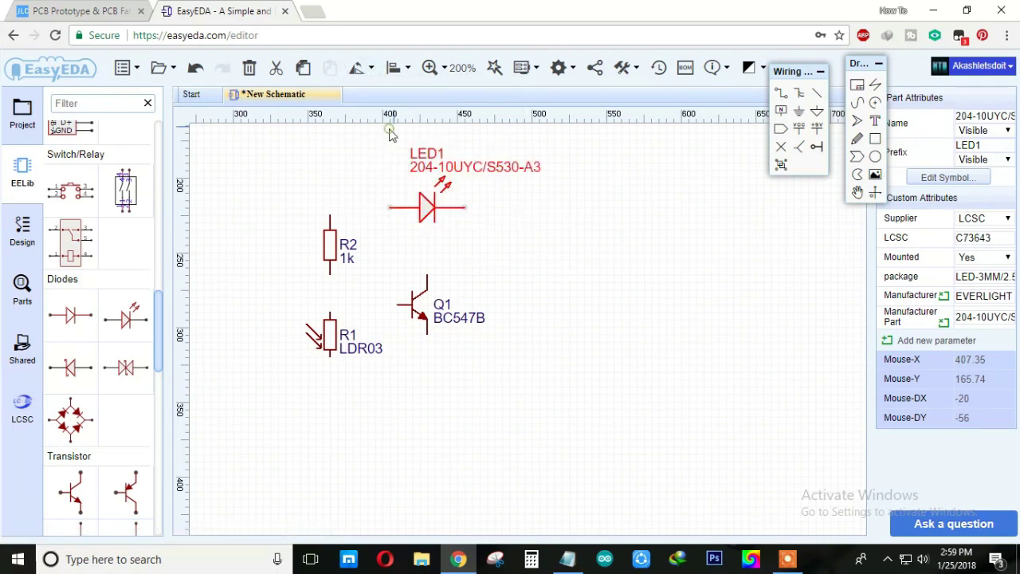
left_click(365, 68)
left_click(383, 121)
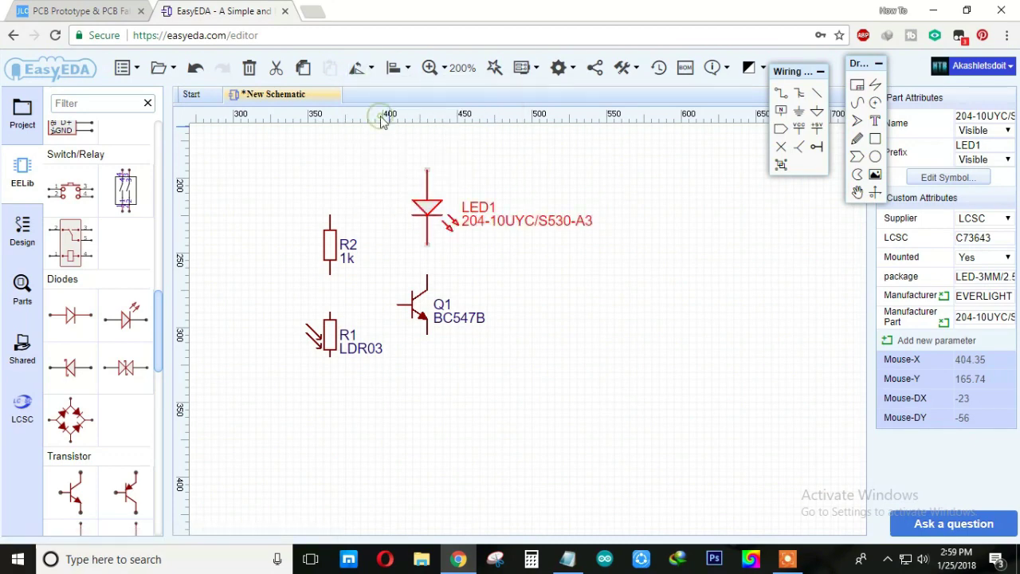
left_click_drag(424, 215, 426, 218)
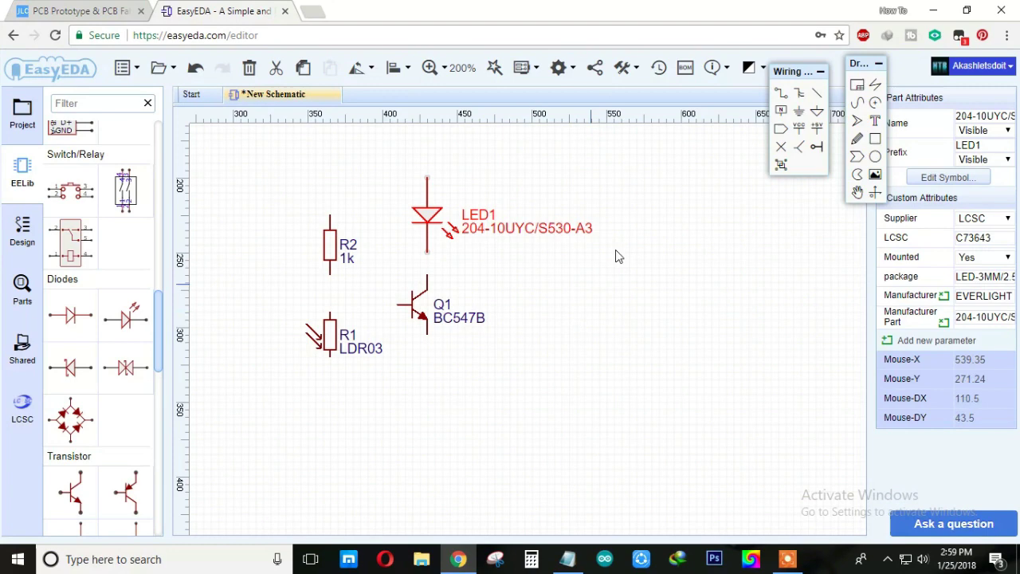
left_click(761, 68)
Wire R2's top pin to LED1 and R2's bottom pin to R1
left_click(776, 195)
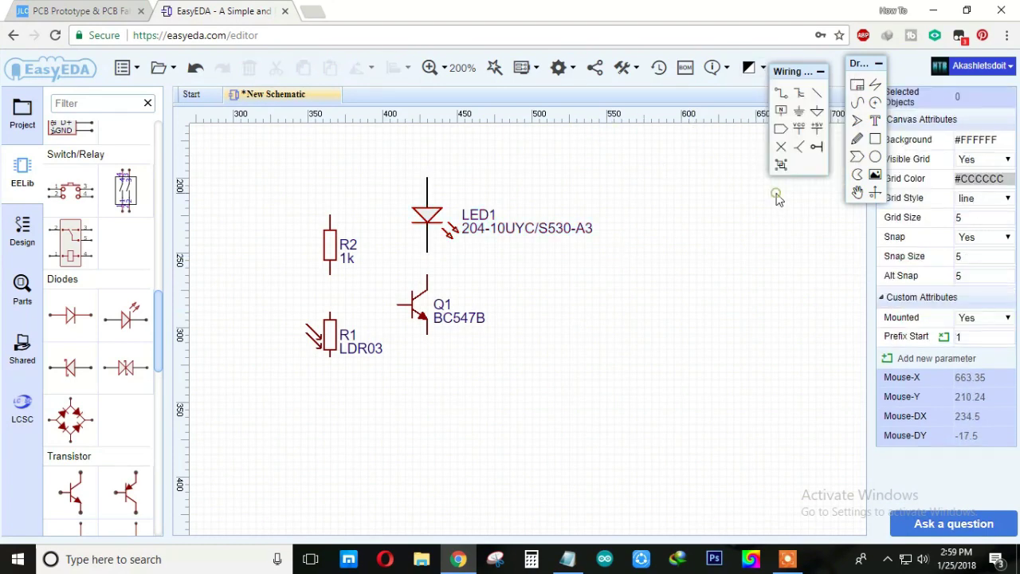
left_click(780, 94)
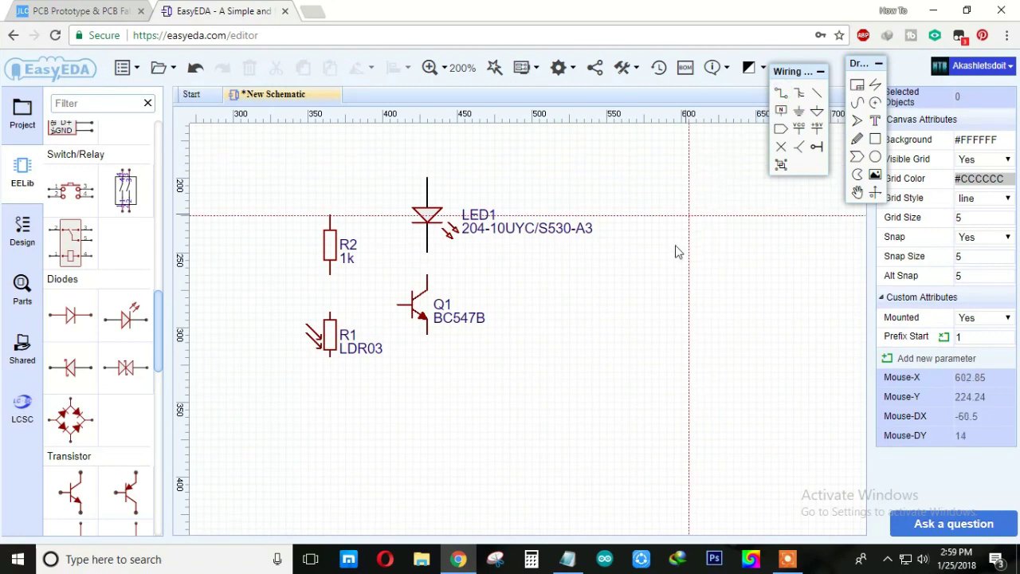
left_click(329, 215)
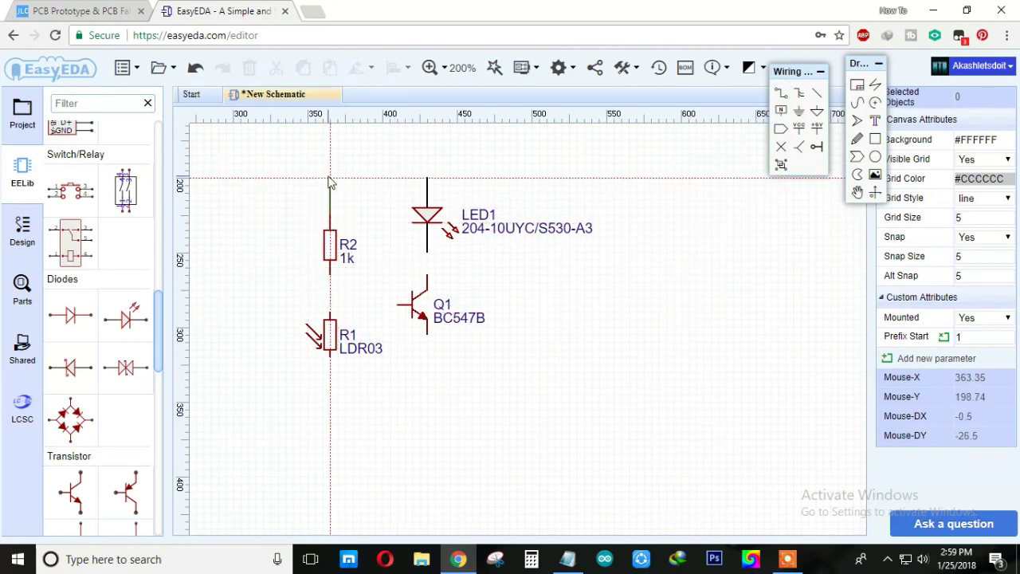
left_click(428, 180)
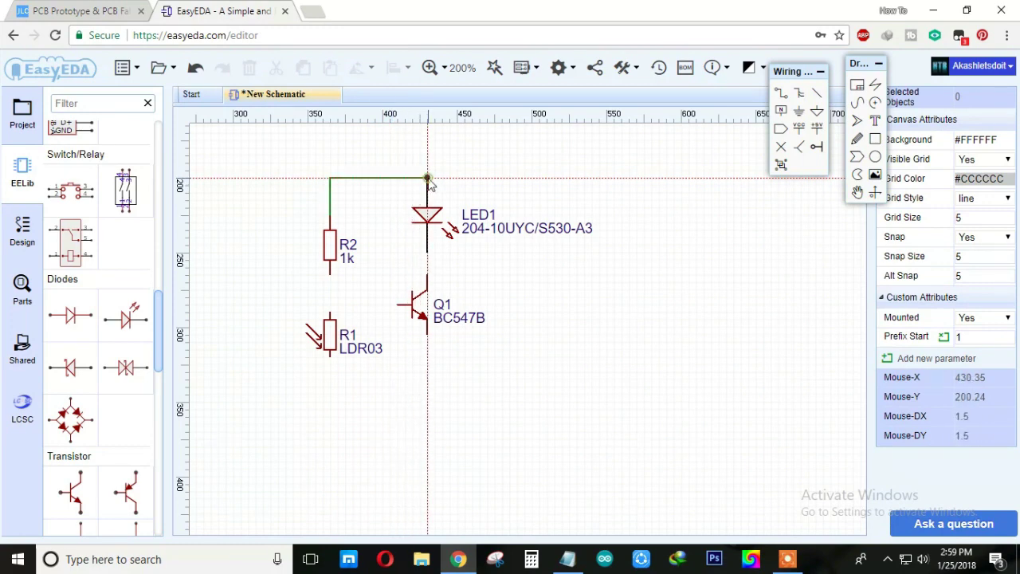
left_click(330, 277)
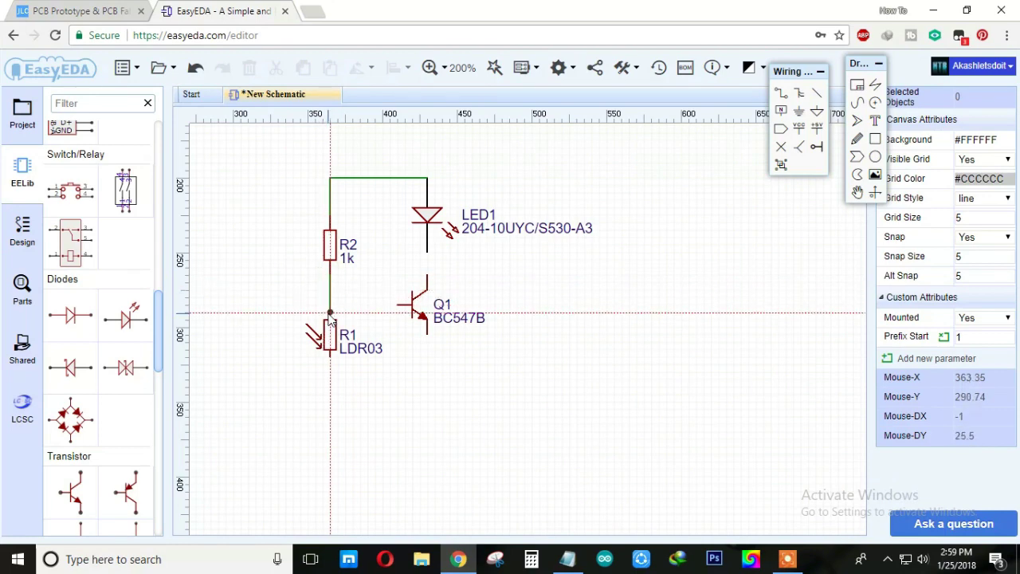
left_click(330, 313)
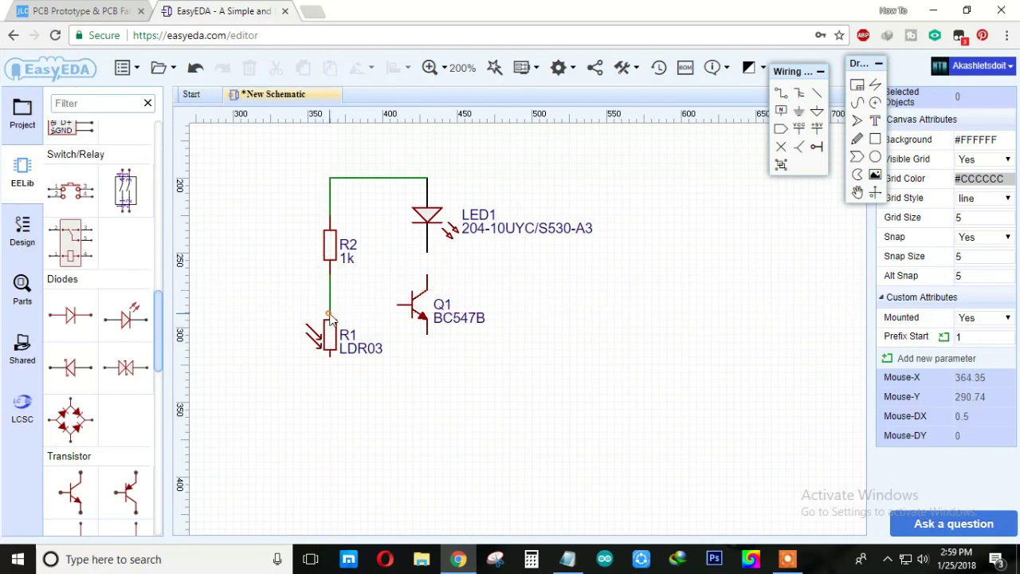
Wire R1 to Q1's emitter, Q1's base to the R1–R2 junction, and LED1's cathode to Q1's collector
left_click(332, 357)
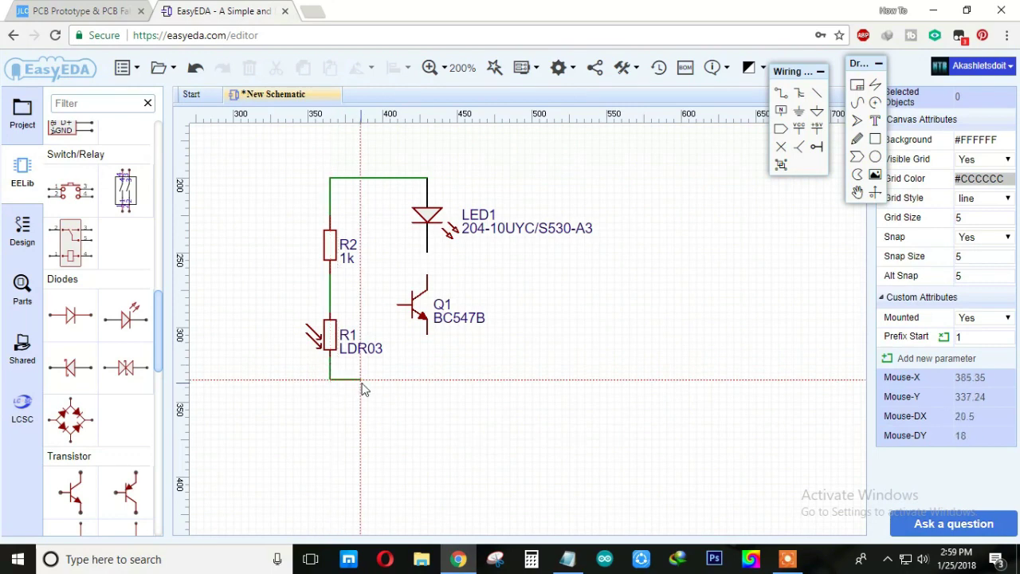
left_click(428, 380)
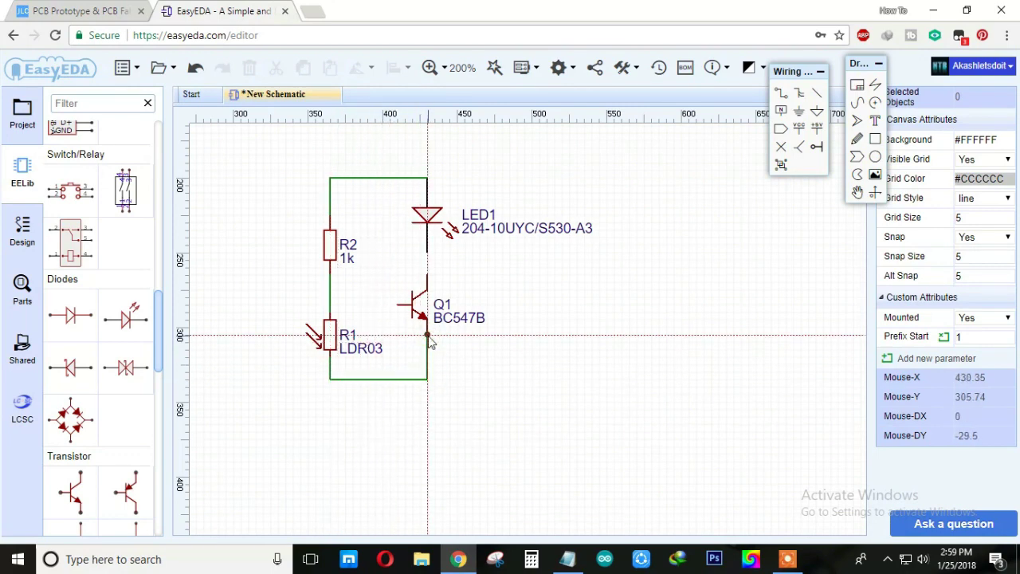
left_click(428, 337)
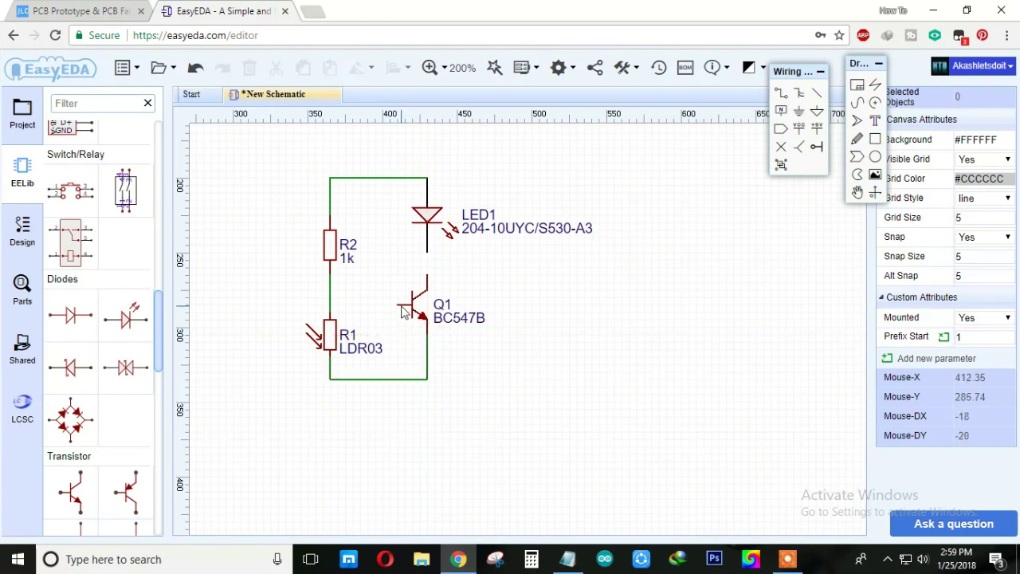
left_click(401, 305)
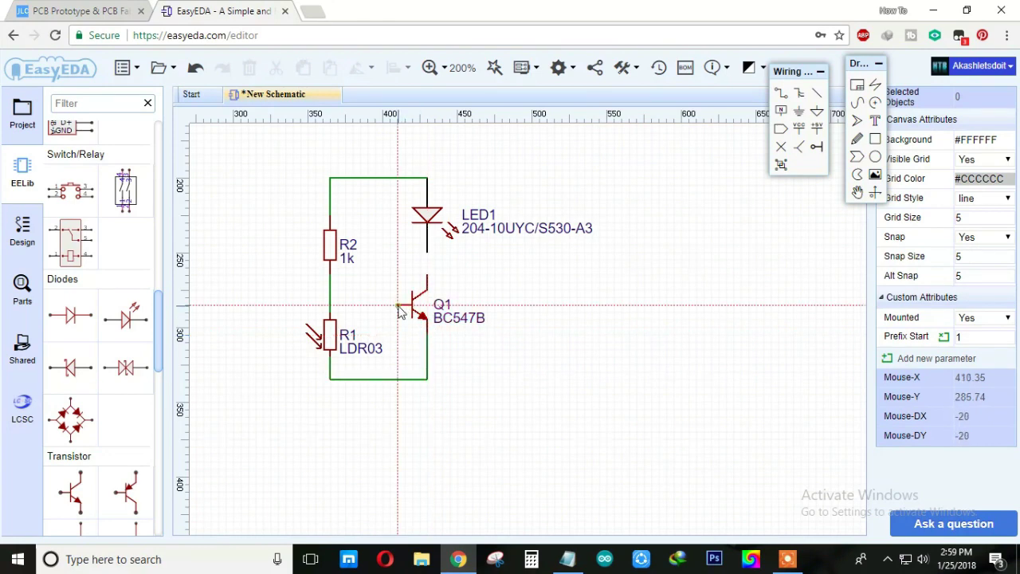
left_click(331, 304)
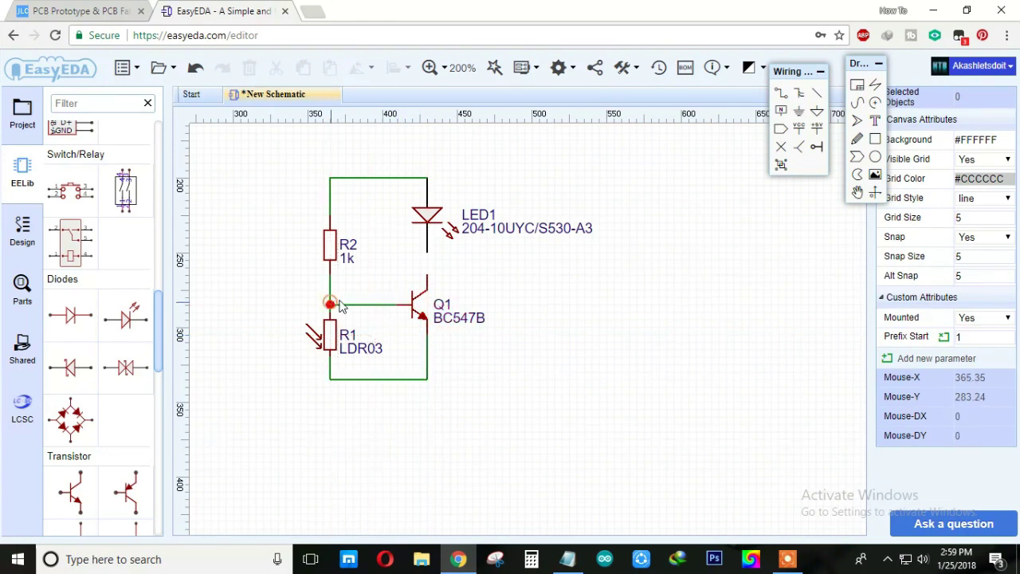
left_click(428, 254)
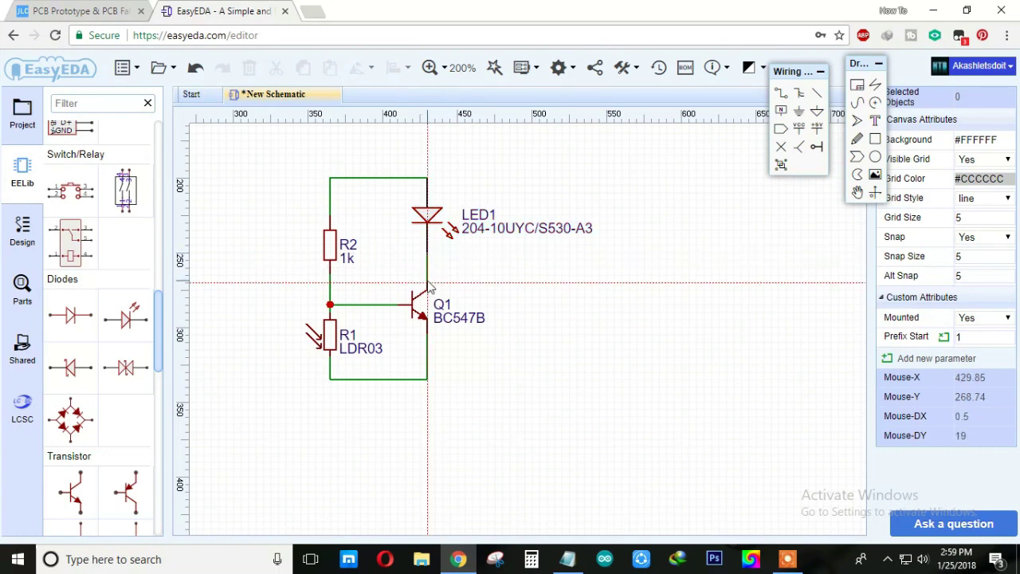
left_click(428, 283)
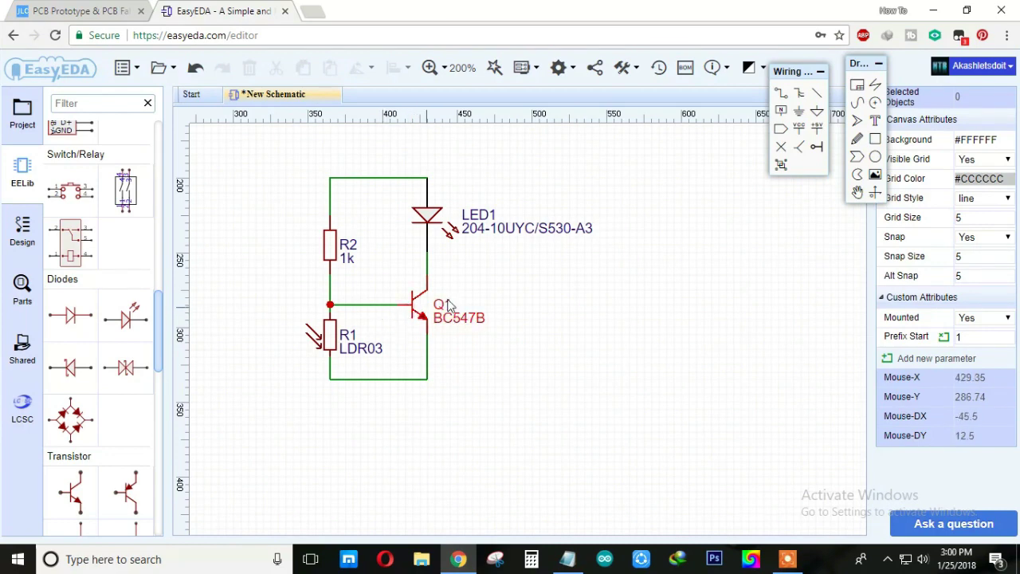
Place the two-pin female header P1 left of R2 and move its label clear
right_click_drag(514, 276, 594, 278)
left_click(164, 68)
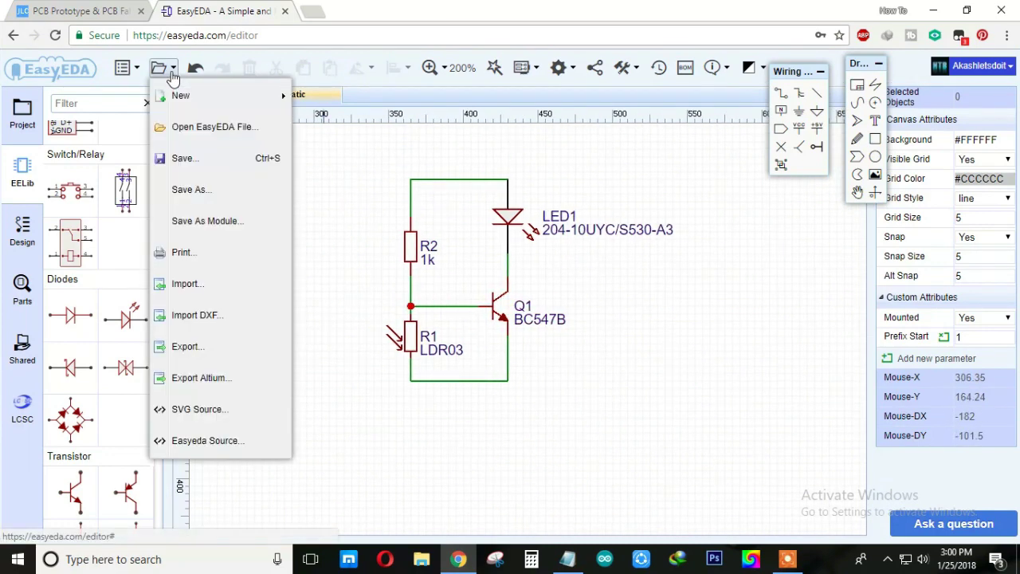
left_click(423, 245)
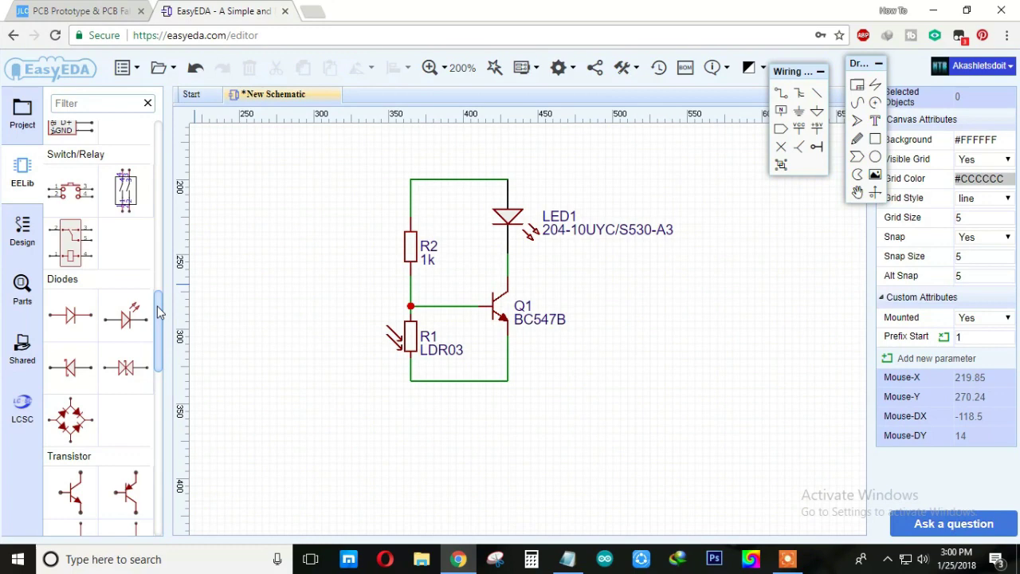
mouse_move(158, 312)
left_mouse_down()
mouse_move(161, 461)
mouse_move(159, 250)
left_mouse_up()
left_click(126, 163)
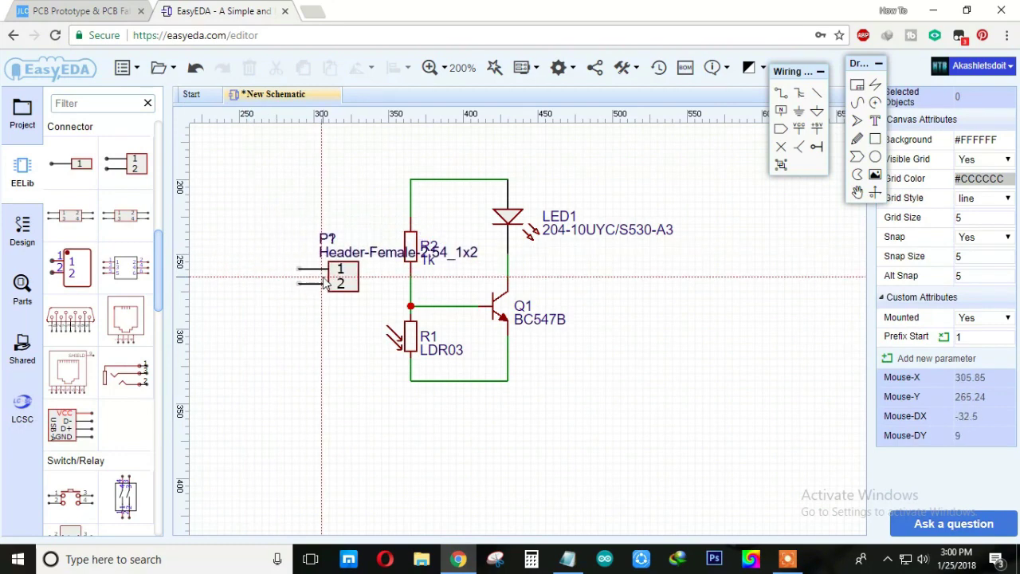
left_click(325, 280)
left_click_drag(389, 253, 301, 254)
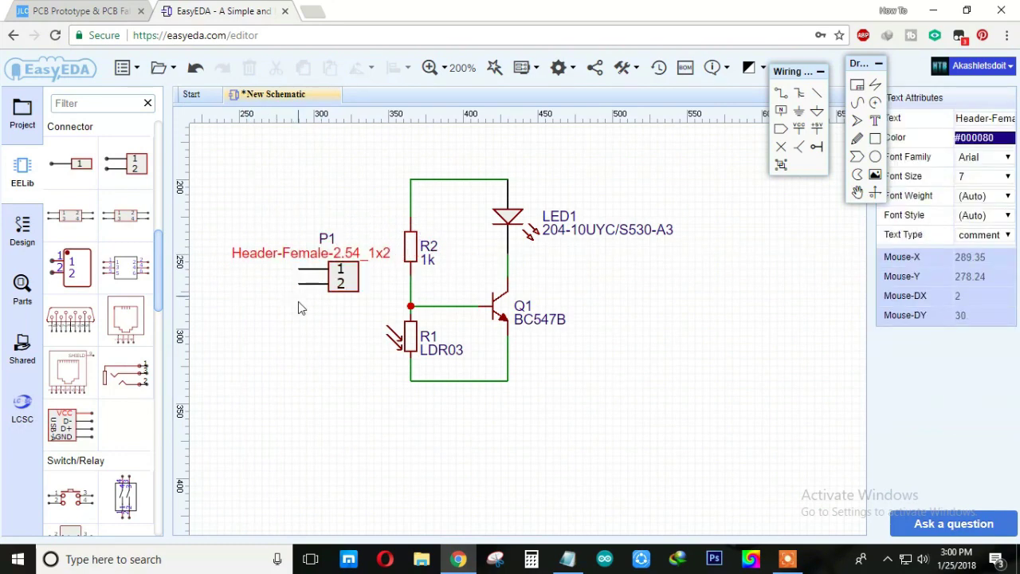
Wire P1 pin 1 up to the top rail and pin 2 to R1's bottom rail
left_click(781, 93)
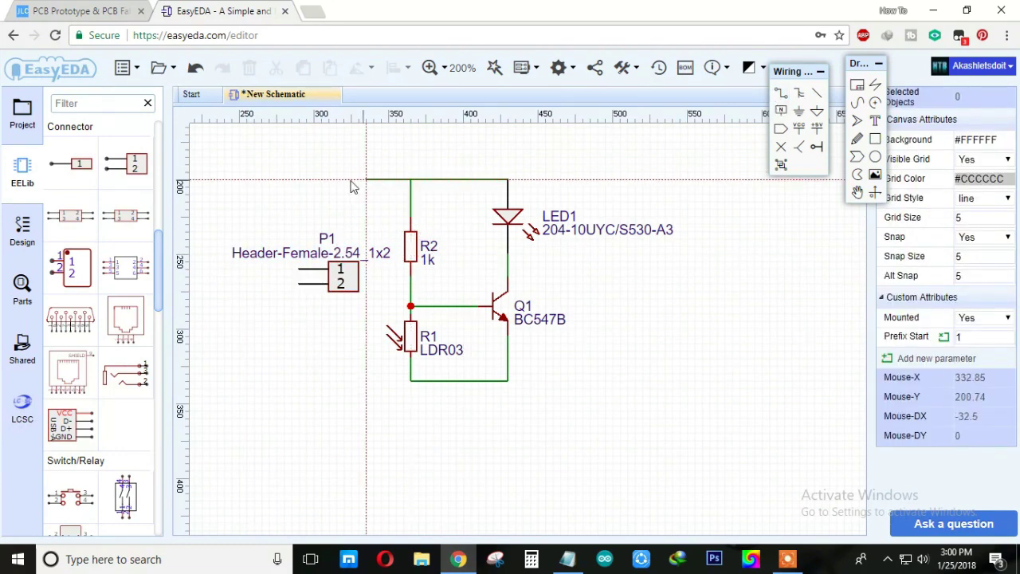
left_click(298, 180)
left_click(299, 269)
left_click(299, 283)
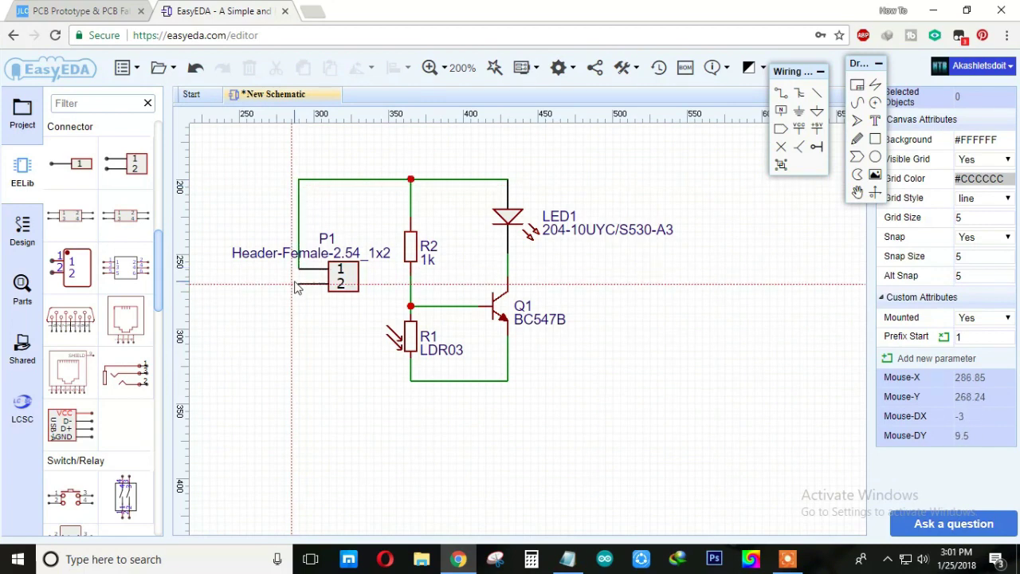
left_click(299, 381)
left_click(410, 381)
key("Escape")
scroll(641, 336, "up", 1)
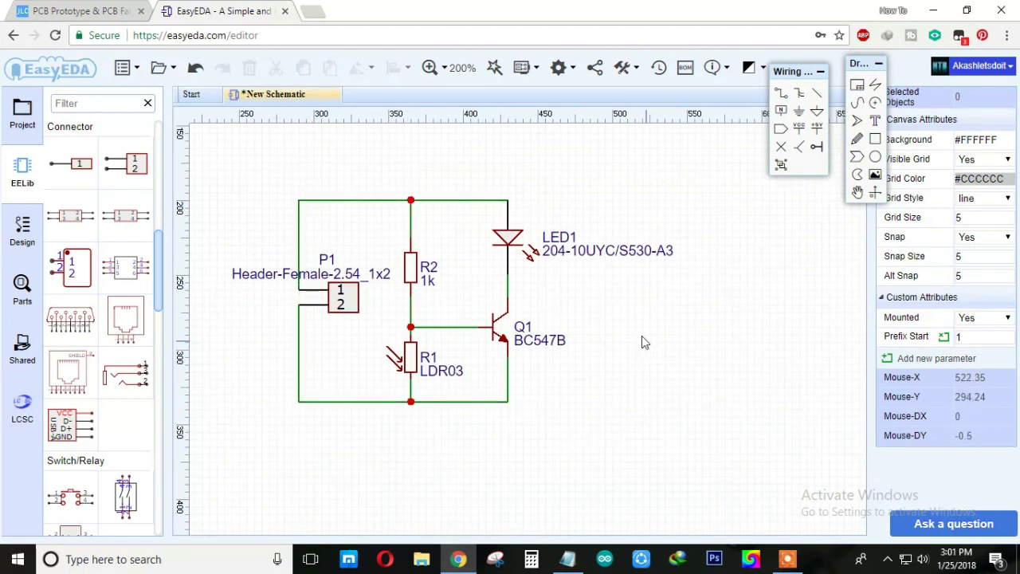
Save the schematic into the project, keeping its title
left_click(164, 70)
left_click(183, 158)
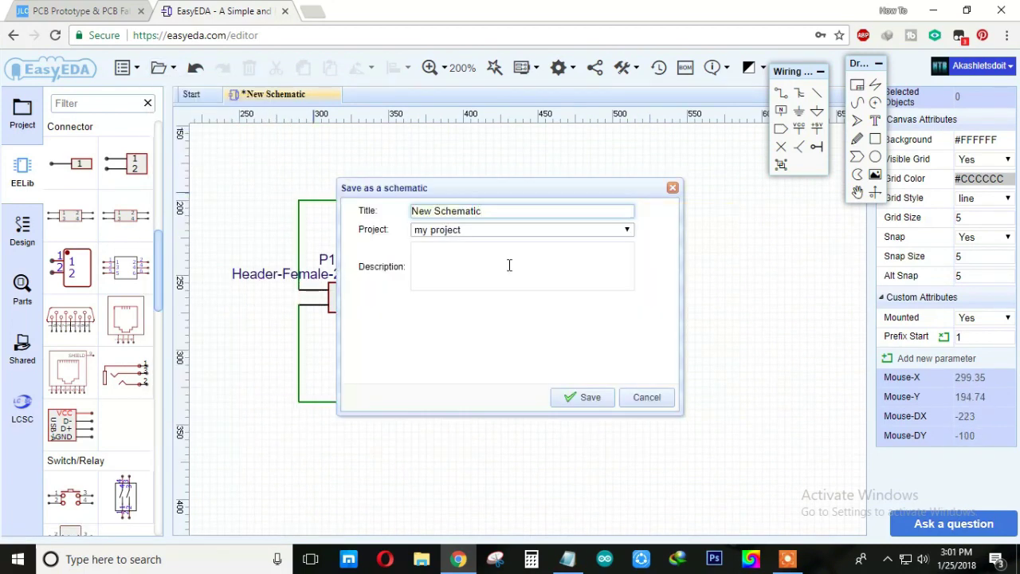
left_click(580, 397)
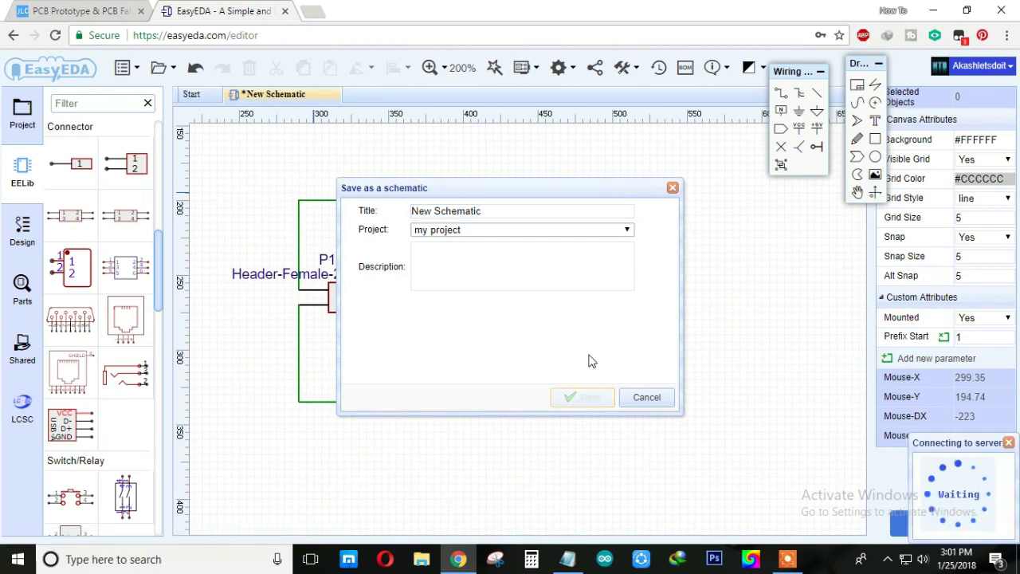
Convert the project into a new PCB layout
right_click_drag(537, 300, 566, 293)
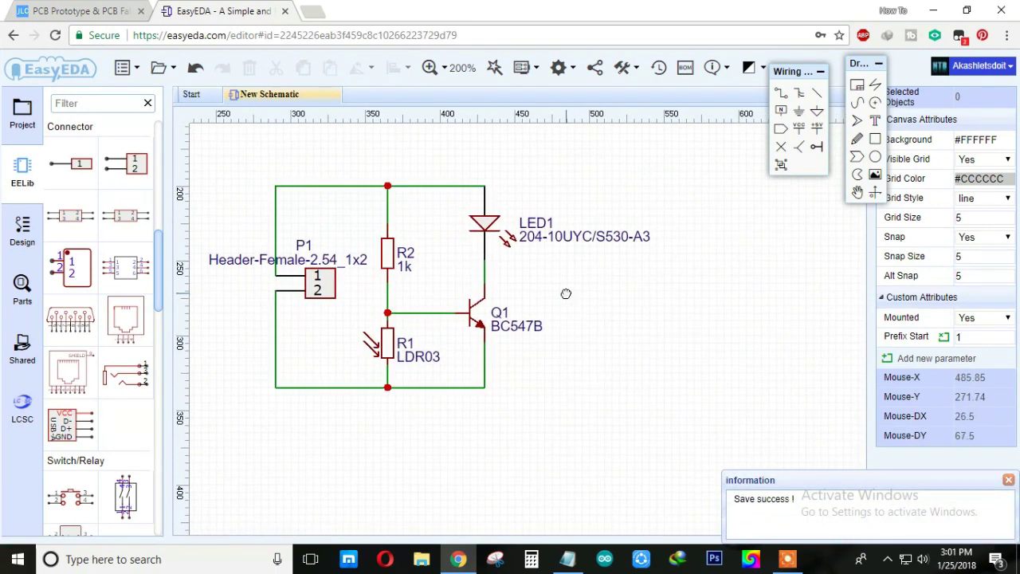
left_click(523, 66)
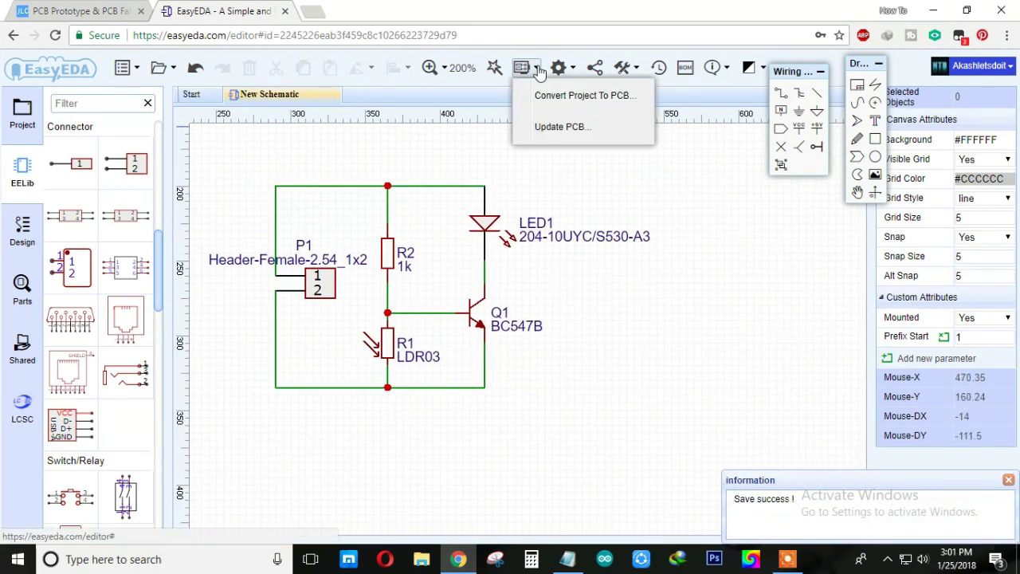
left_click(542, 106)
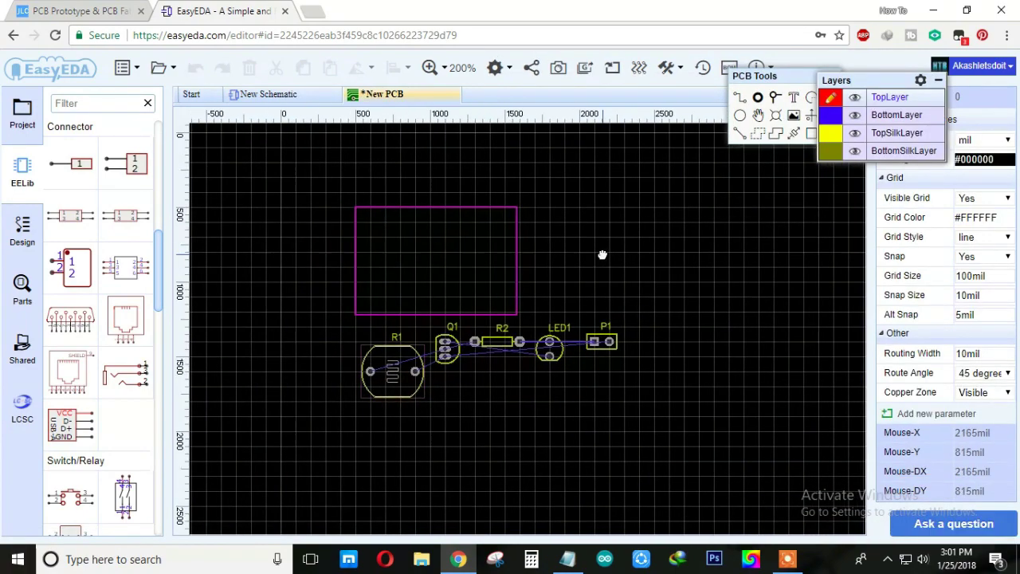
Fit the board in view and drag R1, LED1, P1, Q1 and R2 inside the outline
scroll(610, 254, "up", 2)
left_click(455, 68)
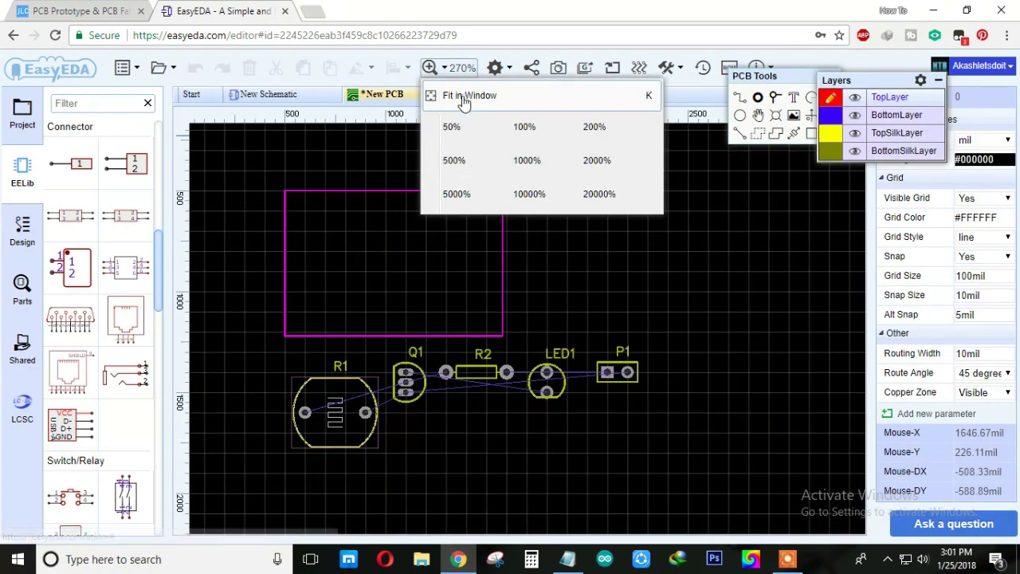
left_click(469, 95)
left_click(391, 434)
scroll(406, 456, "up", 1)
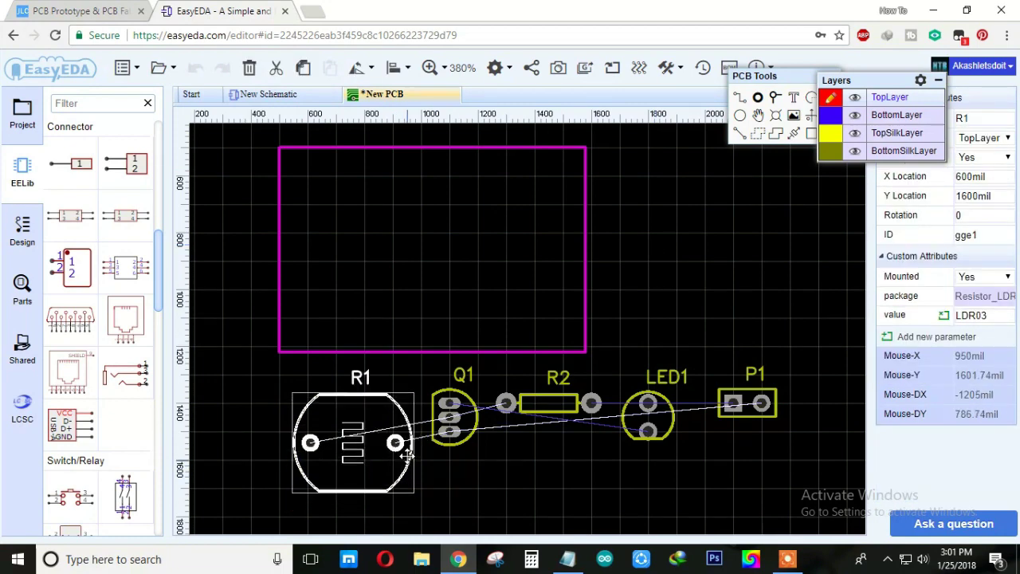
left_click_drag(407, 455, 401, 281)
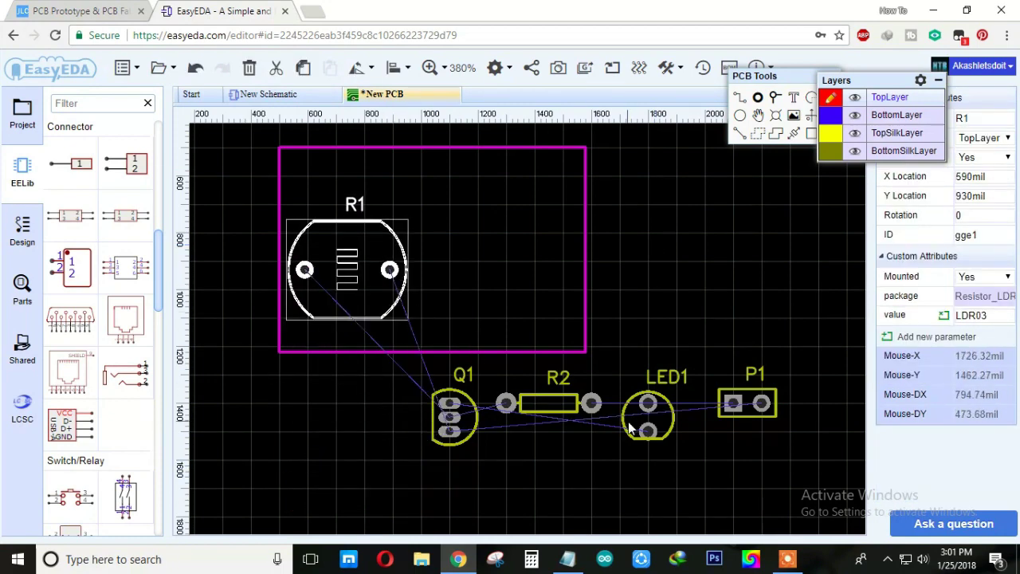
left_click_drag(629, 428, 508, 206)
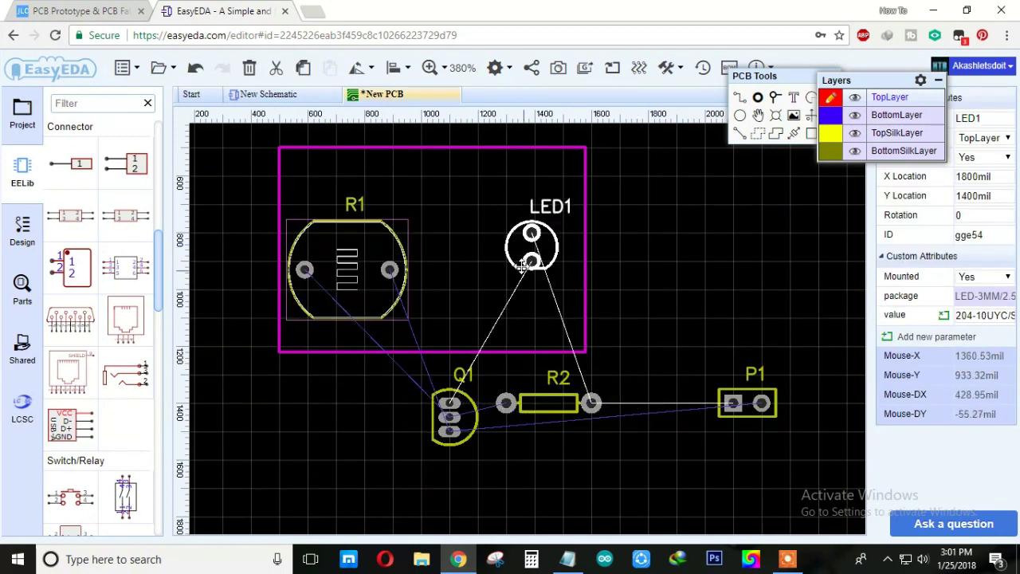
left_click(748, 406)
left_click_drag(737, 405, 544, 273)
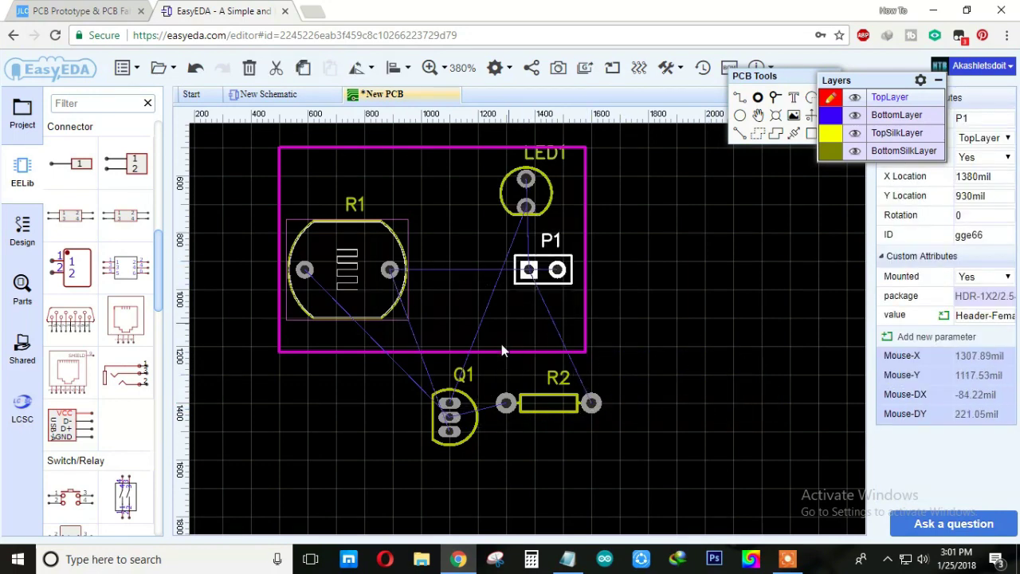
left_click_drag(451, 415, 461, 259)
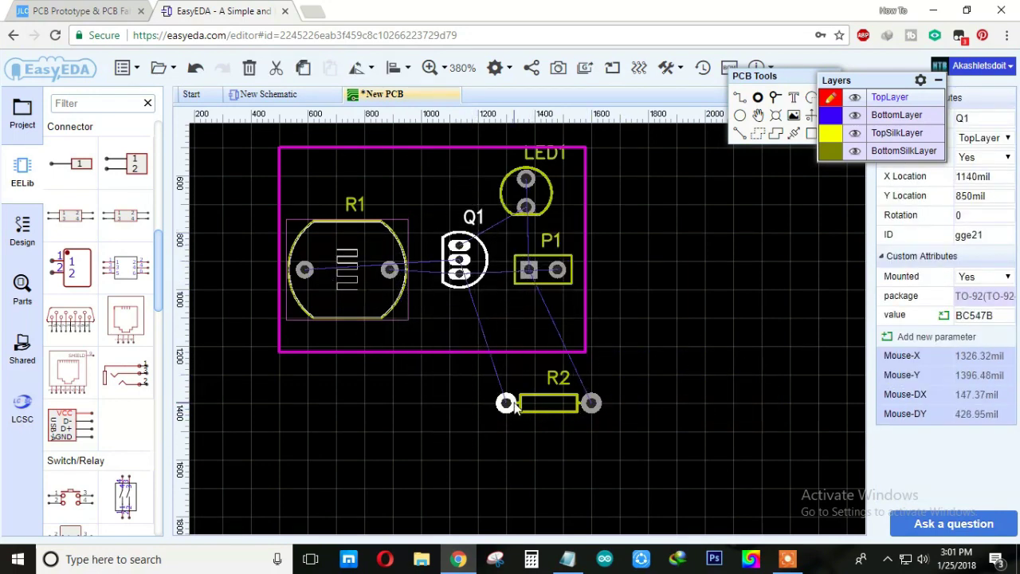
left_click_drag(514, 406, 460, 324)
mouse_move(511, 206)
left_mouse_down()
mouse_move(499, 206)
mouse_move(526, 206)
left_mouse_up()
Rotate P1 90° upright and fine-tune the positions of P1, R2, Q1 and R1
left_click(559, 273)
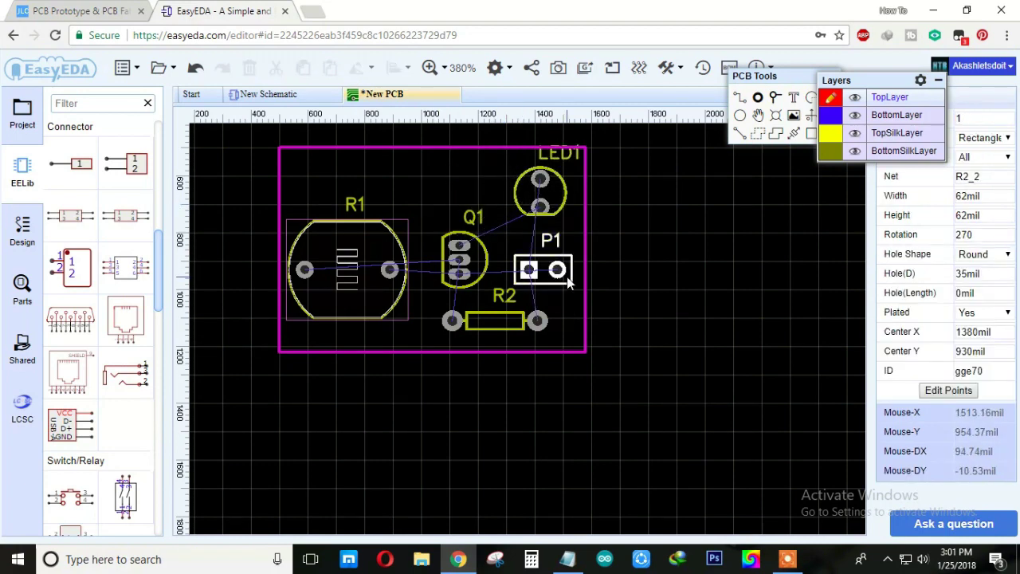
left_click(569, 283)
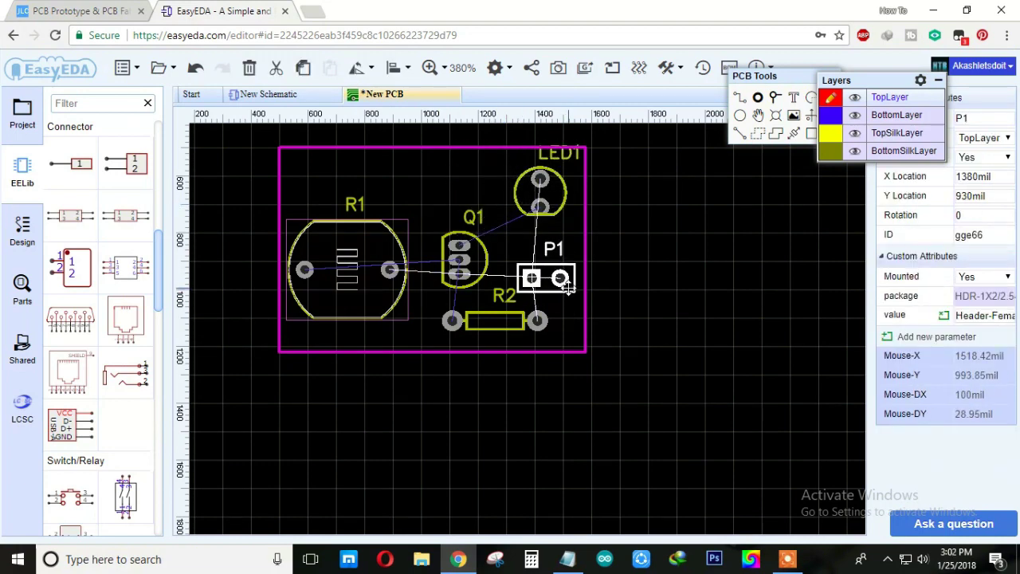
left_click(359, 68)
left_click(373, 95)
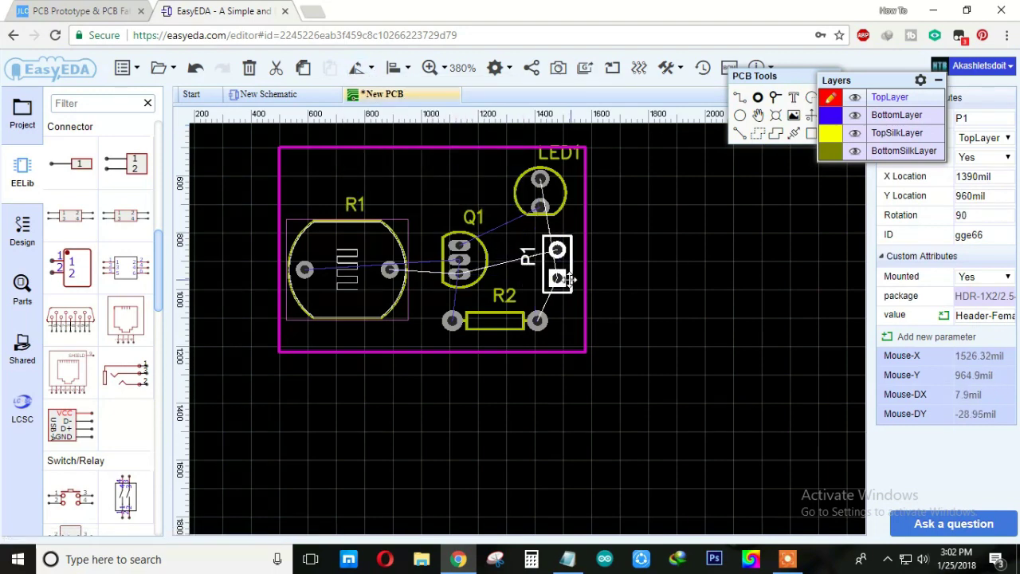
left_click_drag(548, 285, 565, 285)
left_click_drag(452, 321, 433, 322)
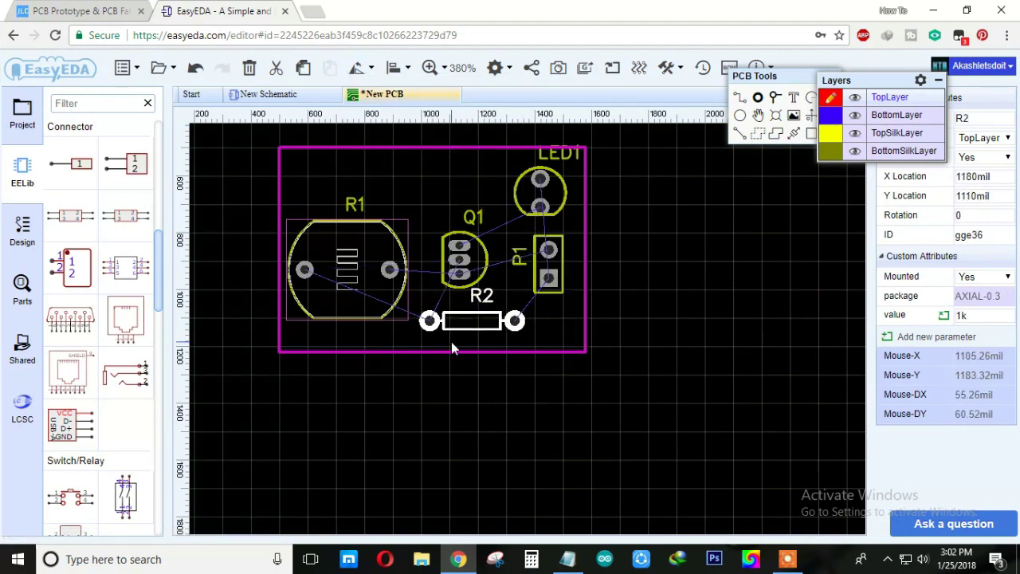
left_click_drag(459, 255, 451, 237)
left_click_drag(331, 217, 338, 198)
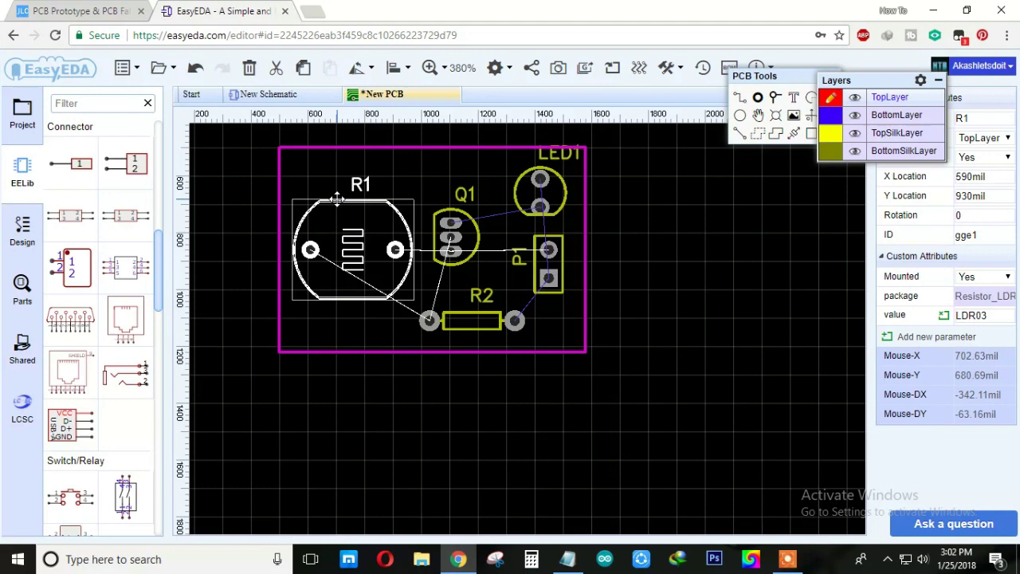
left_click_drag(560, 212, 550, 220)
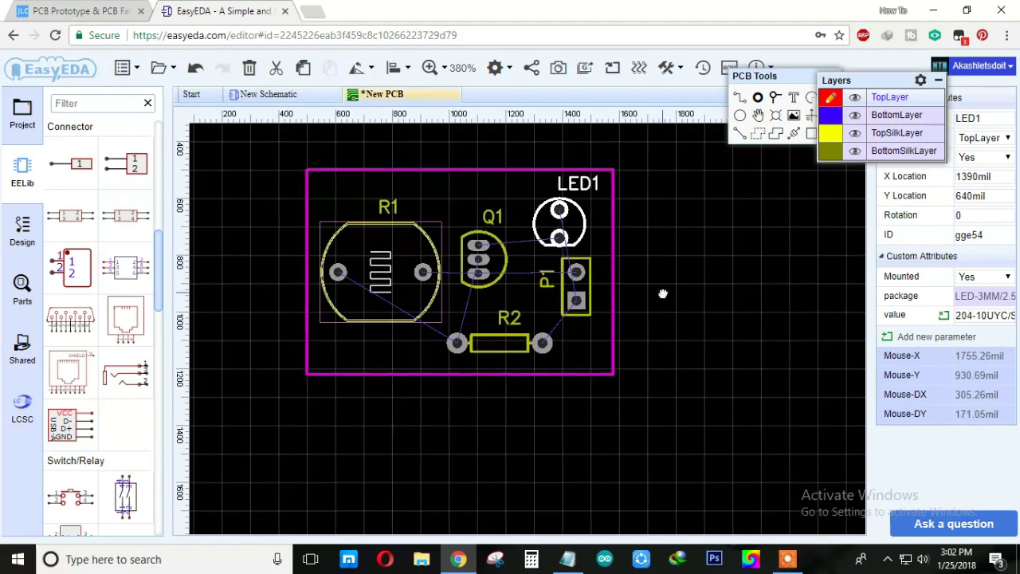
Place a text label reading 'HOW TO BRO' and move it onto the board's top edge
right_click_drag(627, 335, 655, 358)
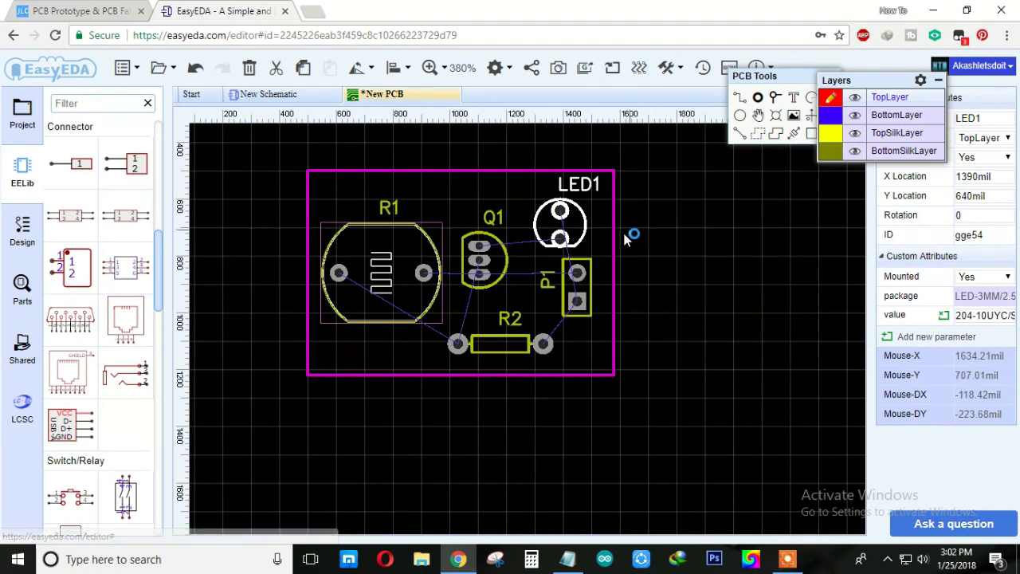
left_click(794, 97)
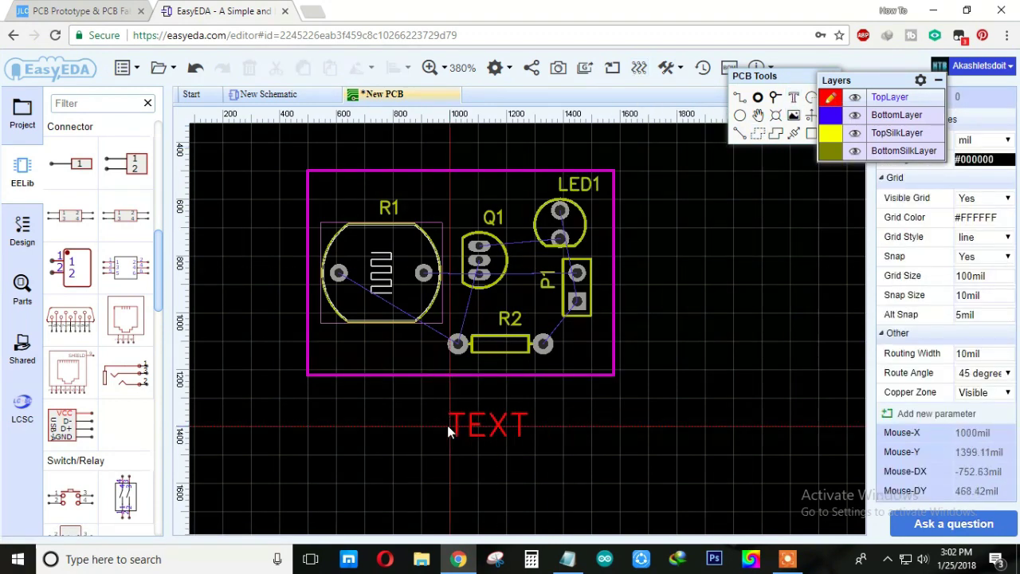
left_click(443, 416)
double_click(460, 417)
left_click_drag(459, 420, 443, 416)
type("HOW TO BRO")
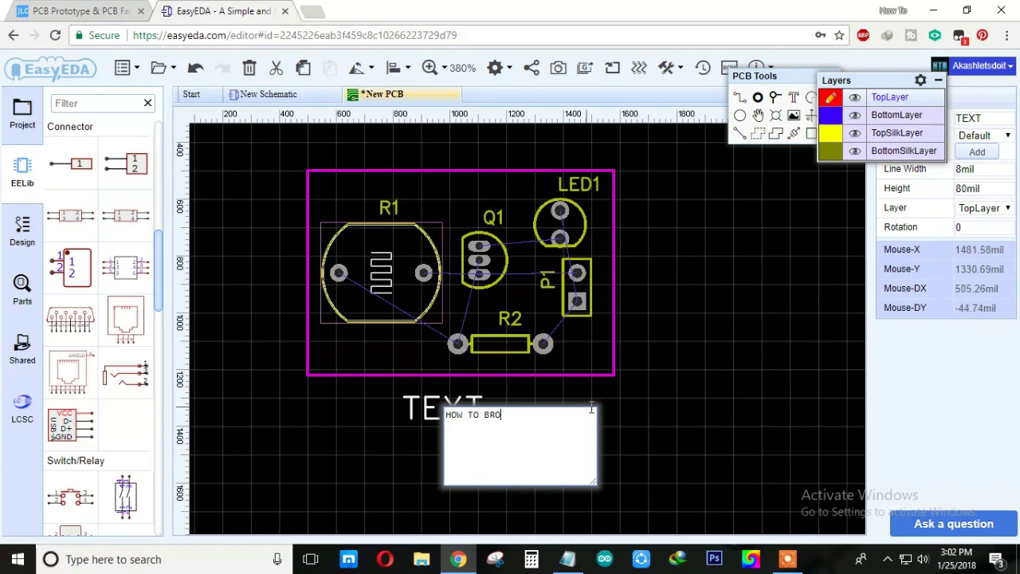
left_click(554, 417)
left_click_drag(538, 409, 459, 191)
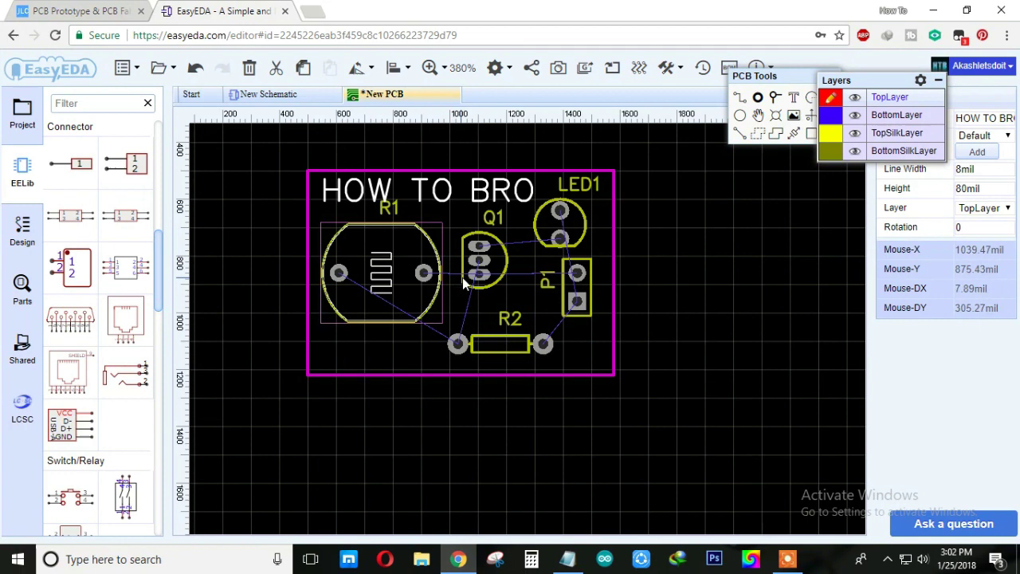
left_click(705, 199)
Run the auto-router, confirm it succeeded, and check the board in Photo View
left_click(639, 67)
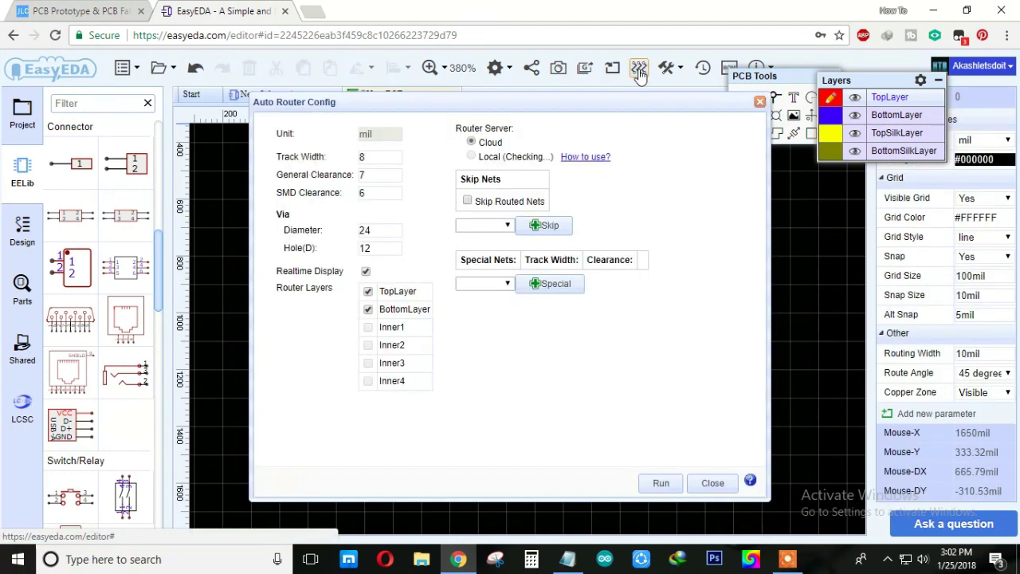
left_click(659, 483)
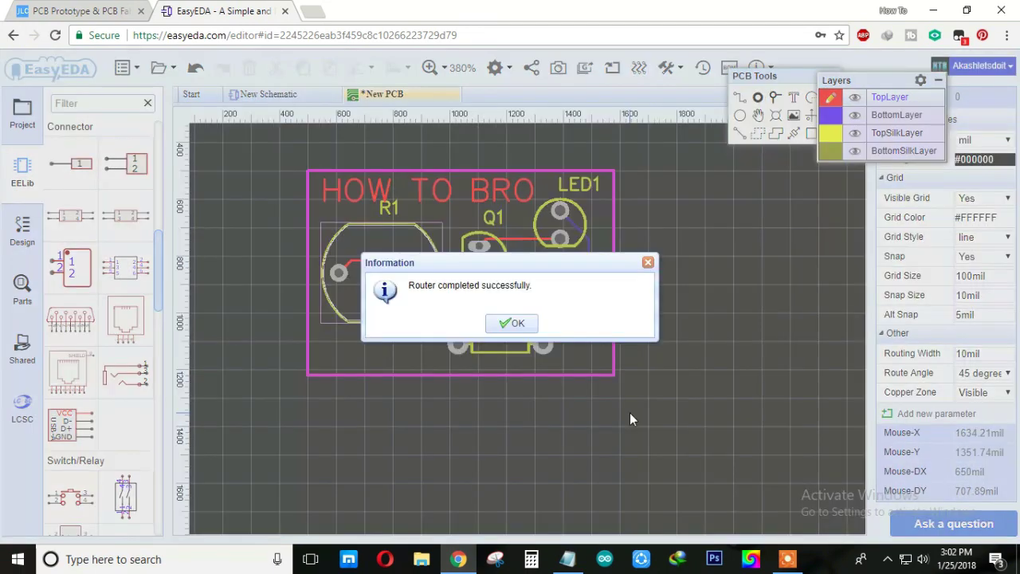
left_click(508, 323)
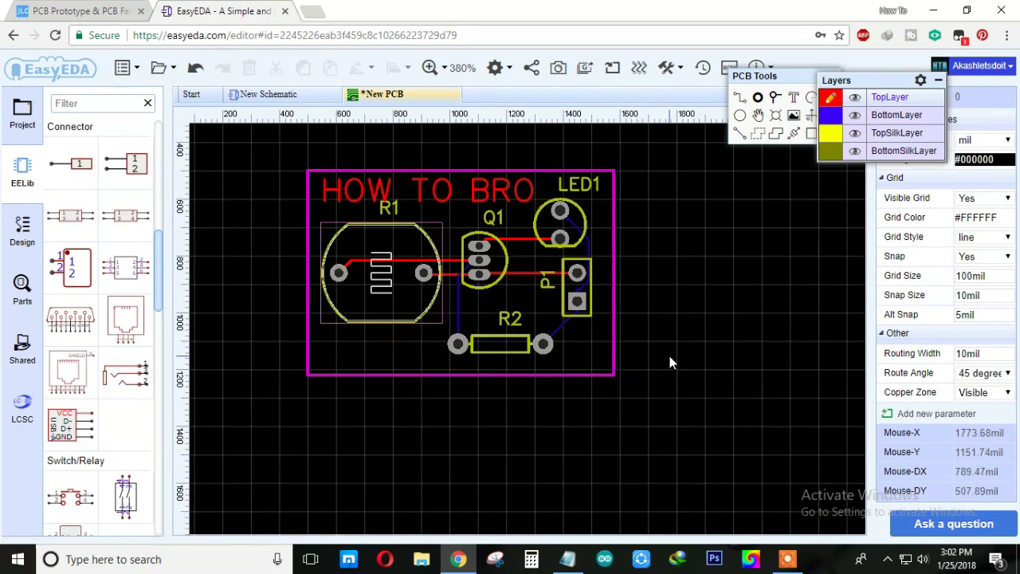
left_click(558, 69)
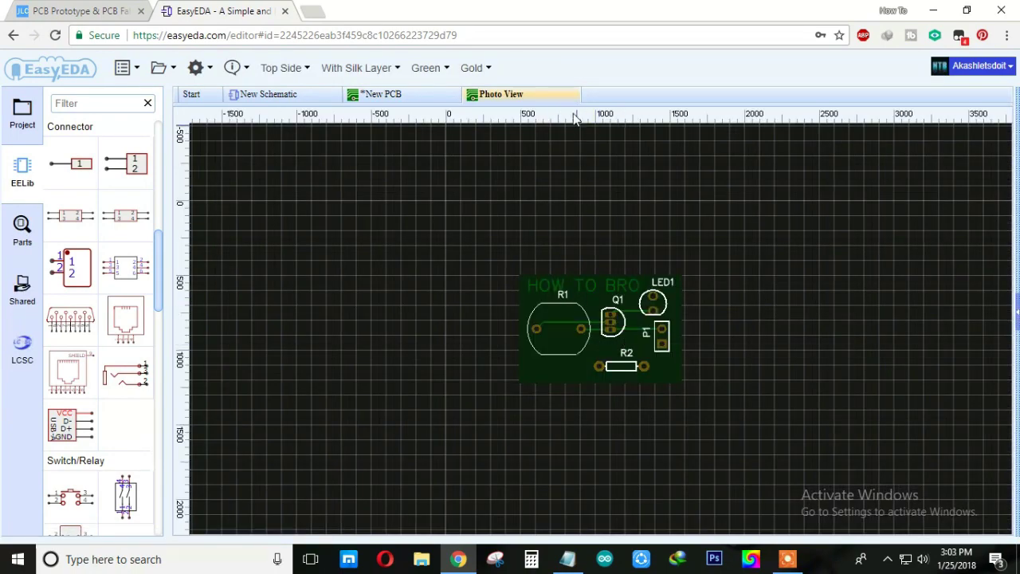
left_click(571, 96)
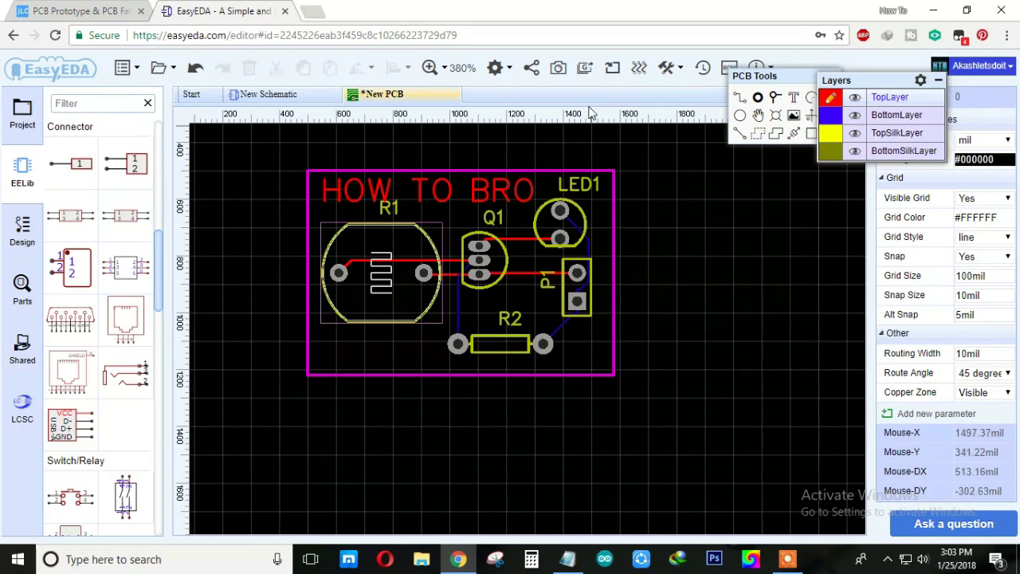
Save the PCB, generate its Gerber files, and hide the top copper layer in the preview
left_click(583, 70)
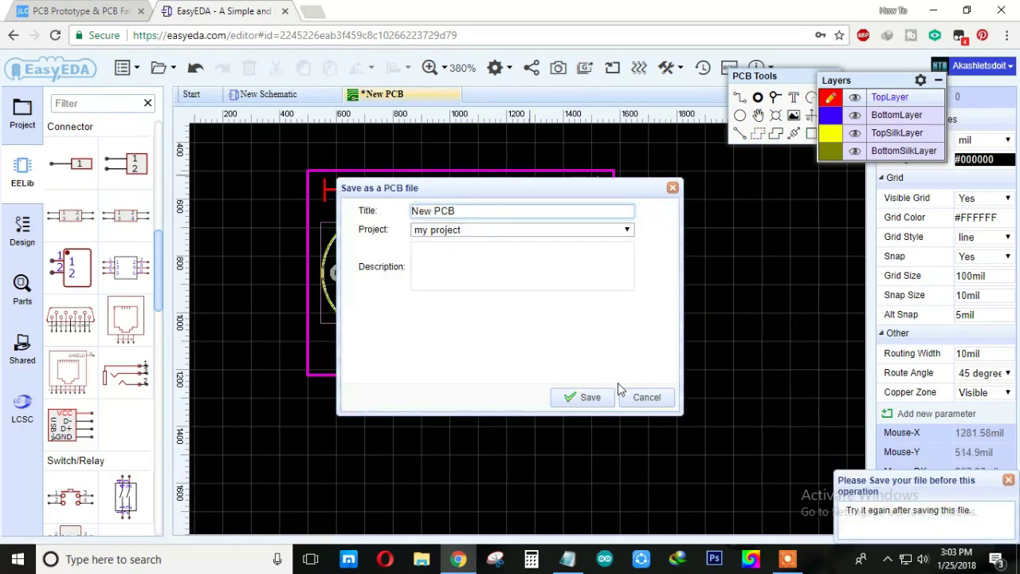
left_click(588, 402)
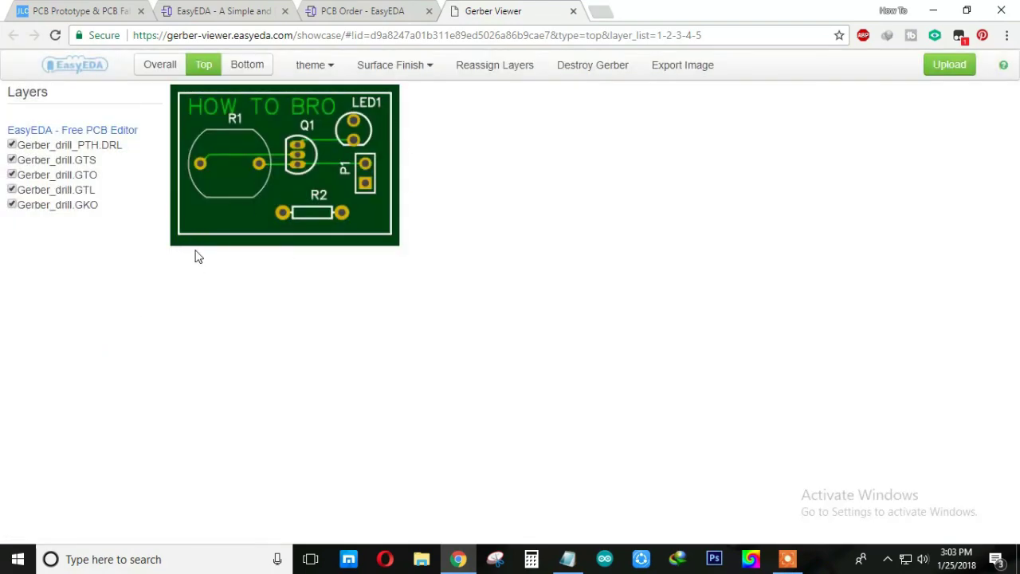
left_click(11, 190)
Restore the top copper layer, close the Gerber preview and start the Gerber zip download
left_click(12, 190)
left_click(573, 10)
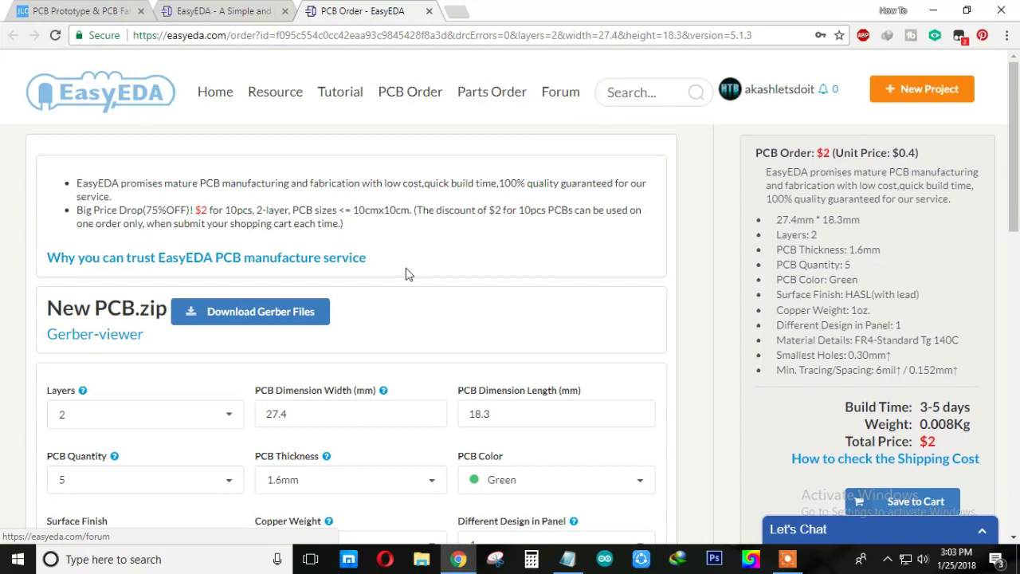
left_click(240, 311)
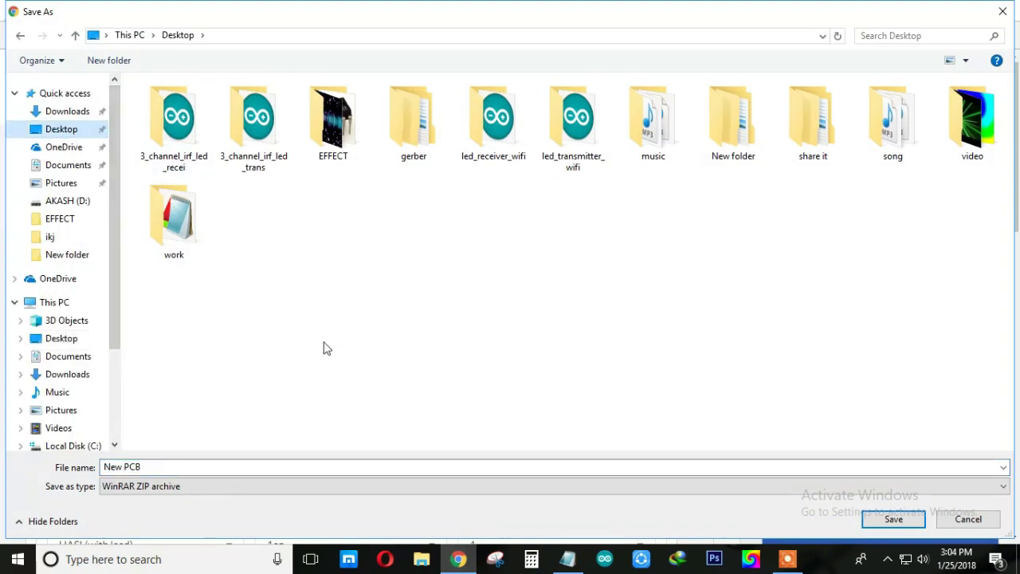
Save New PCB.zip into a new desktop folder 'GERBER FILE', then close the order page
right_click(327, 271)
left_click(478, 414)
type("GERBER FILE")
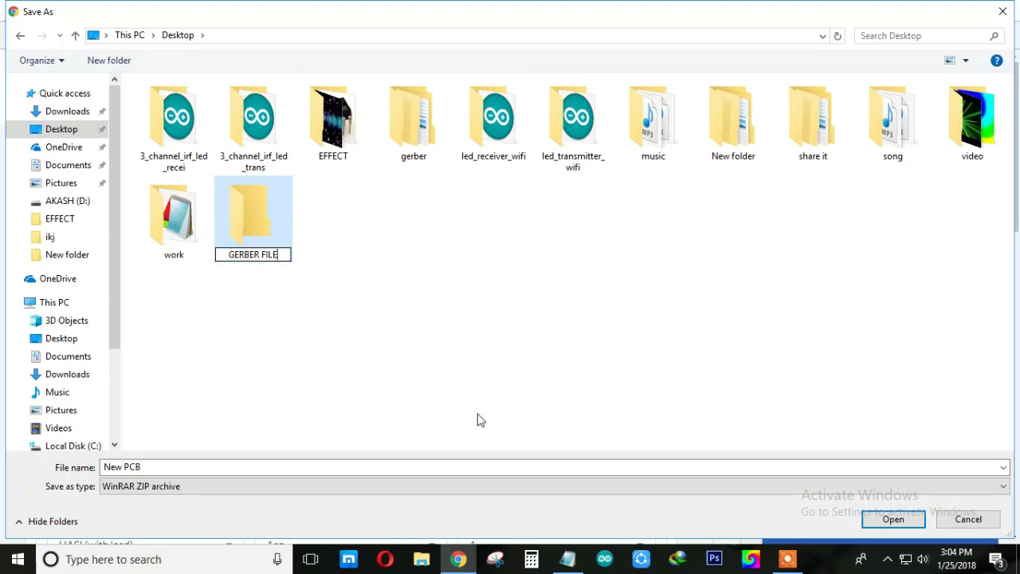
key("Return")
key("Return")
left_click(893, 519)
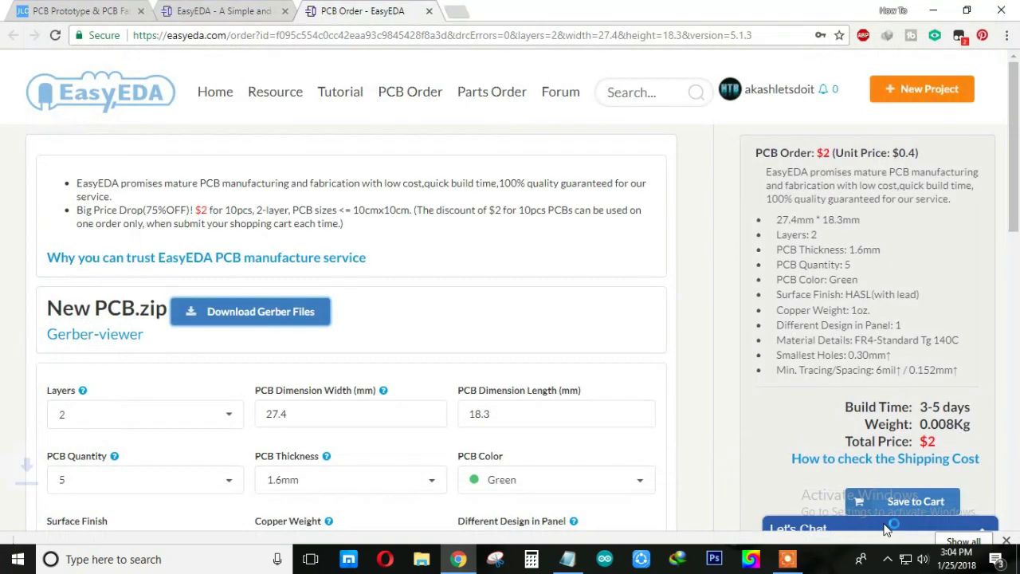
left_click(1006, 525)
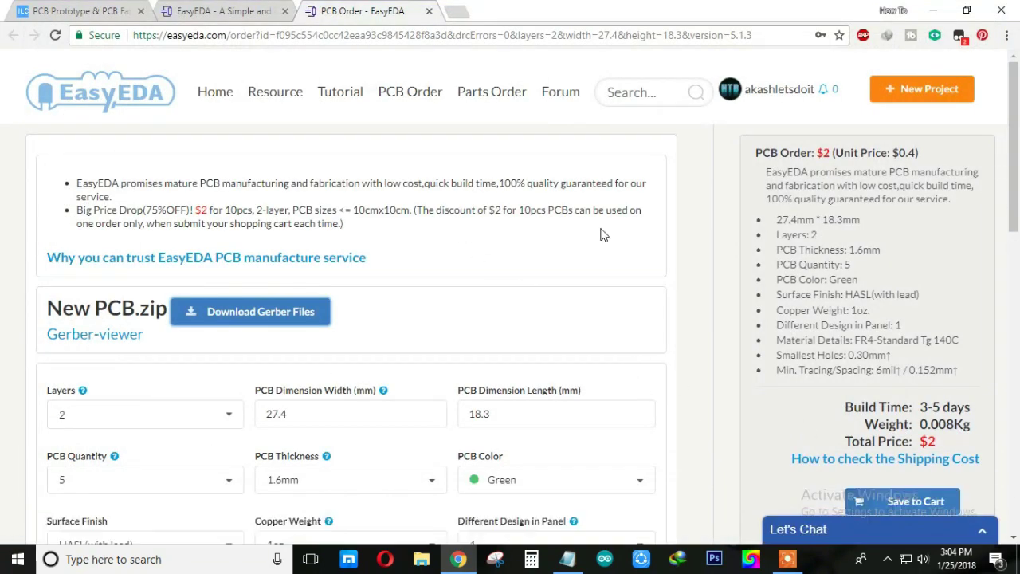
left_click(429, 12)
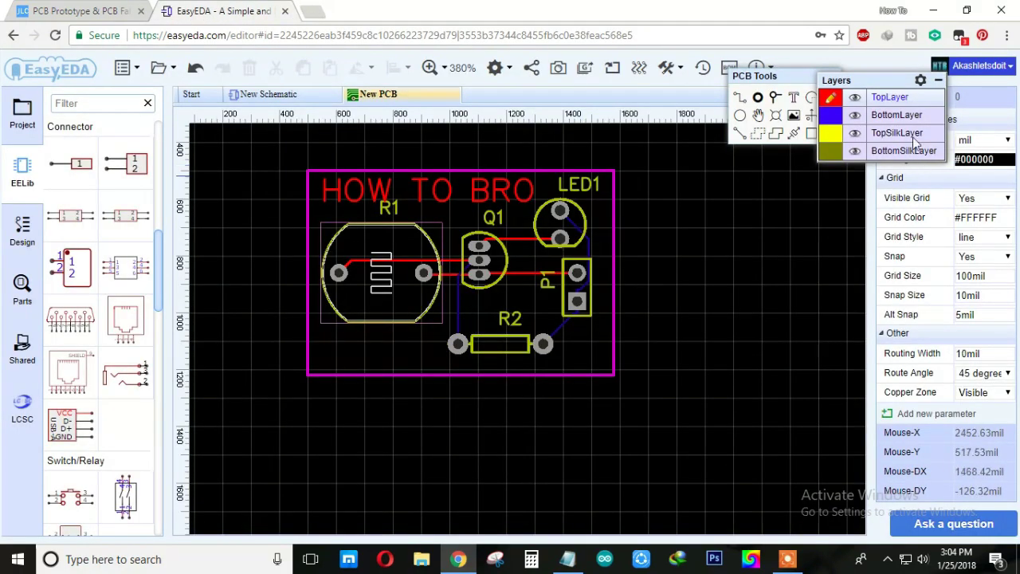
Return to JLCPCB and compare the 4-layer and 6-layer board prices on the pricing cards
left_click(435, 68)
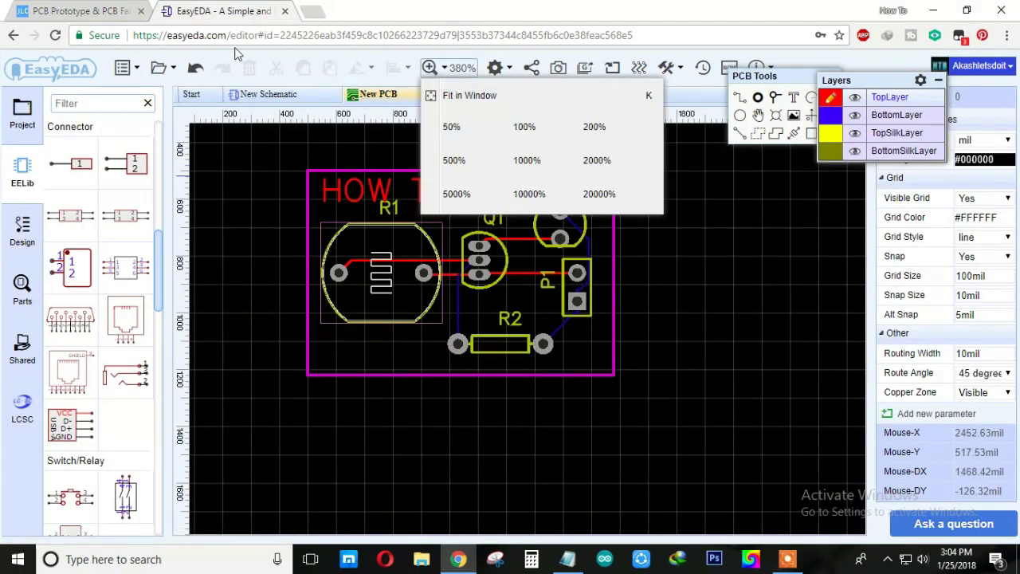
left_click(284, 12)
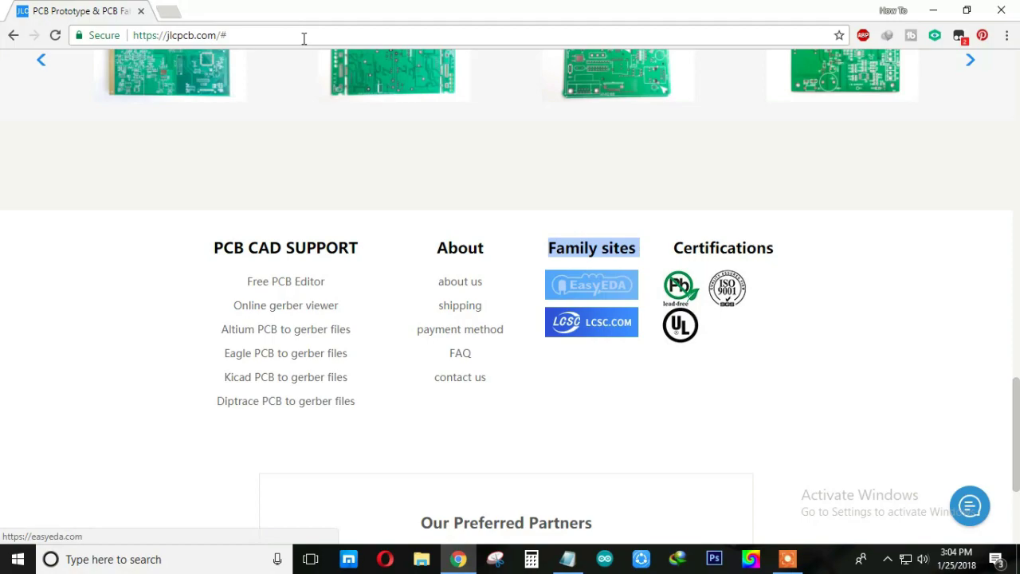
left_click_drag(1017, 442, 1008, 94)
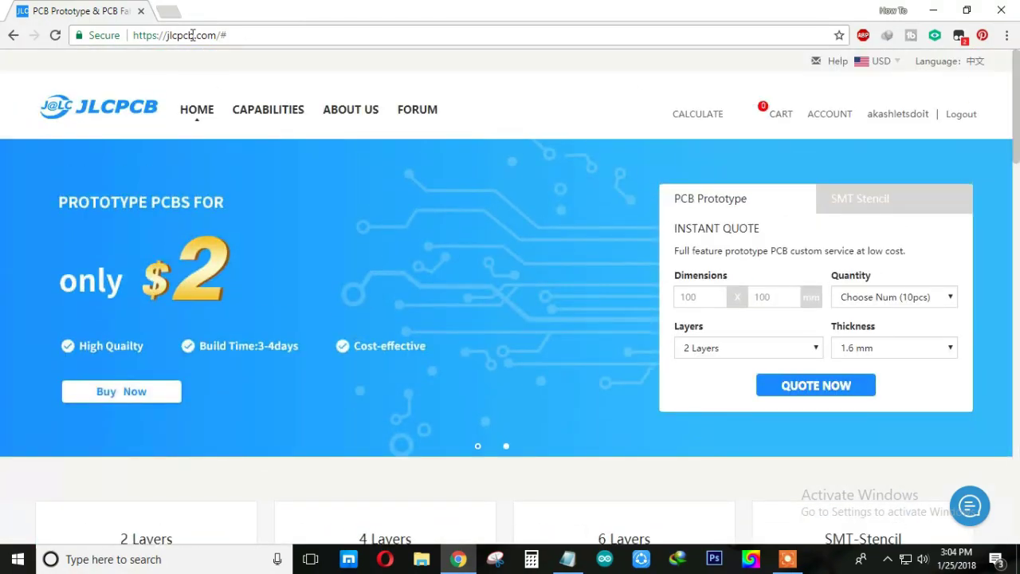
mouse_move(1017, 131)
left_mouse_down()
mouse_move(1017, 219)
mouse_move(1017, 195)
left_mouse_up()
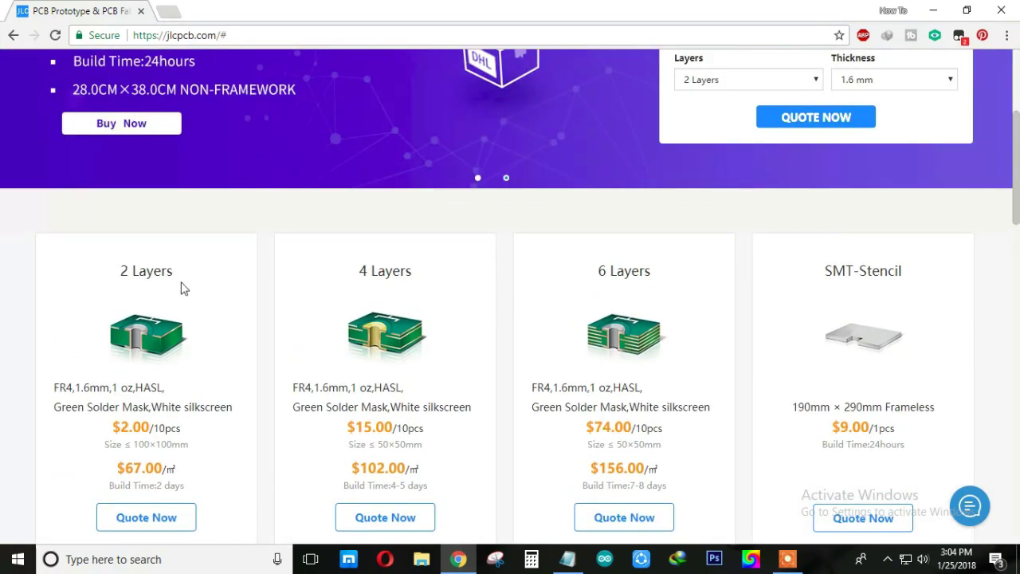
scroll(176, 239, "down", 2)
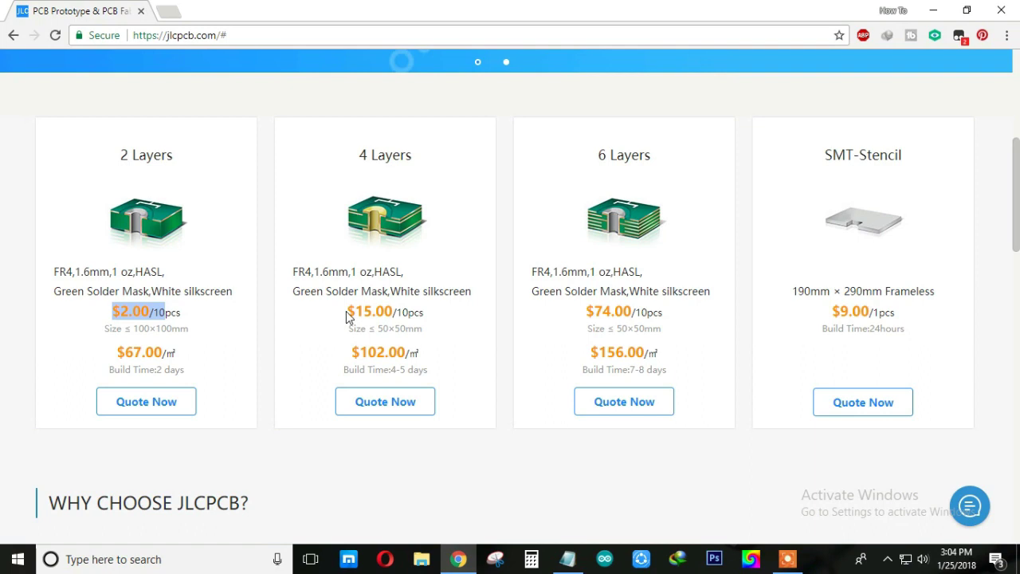
left_click_drag(346, 317, 436, 319)
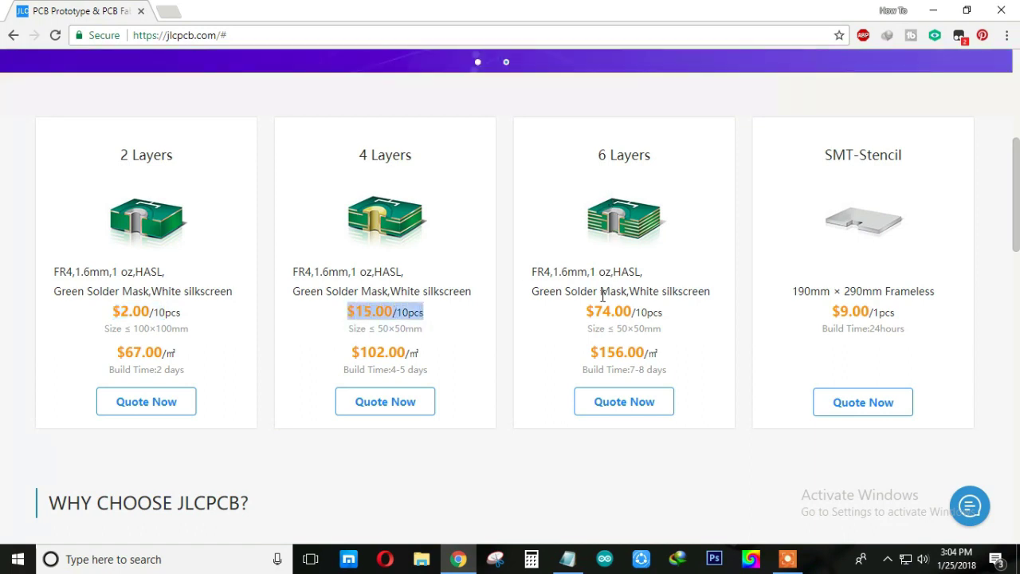
left_click_drag(585, 316, 667, 313)
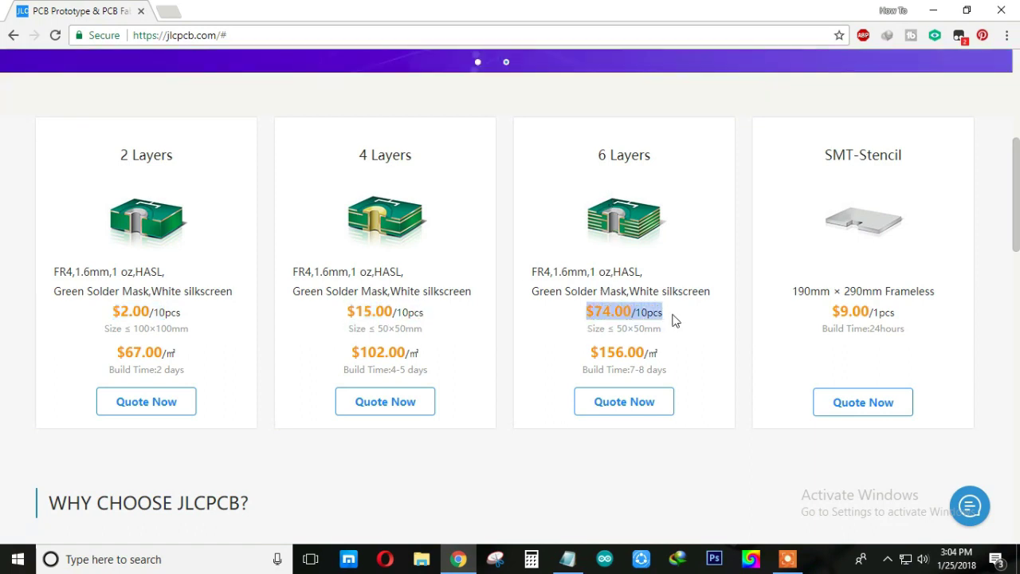
left_click(319, 464)
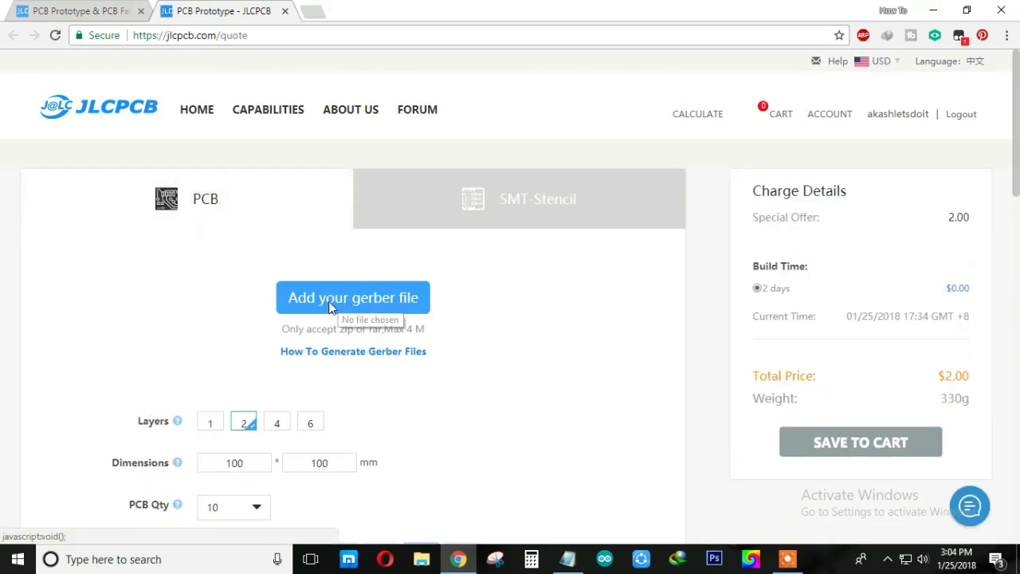
Upload the New PCB archive from Desktop > GERBER FILE to the quote page
left_click(330, 308)
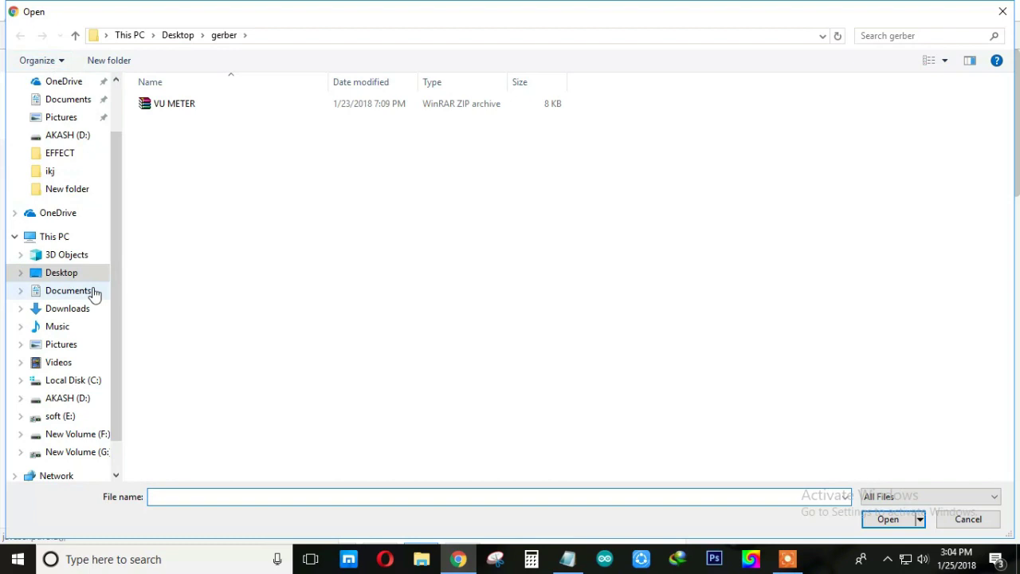
scroll(112, 116, "up", 2)
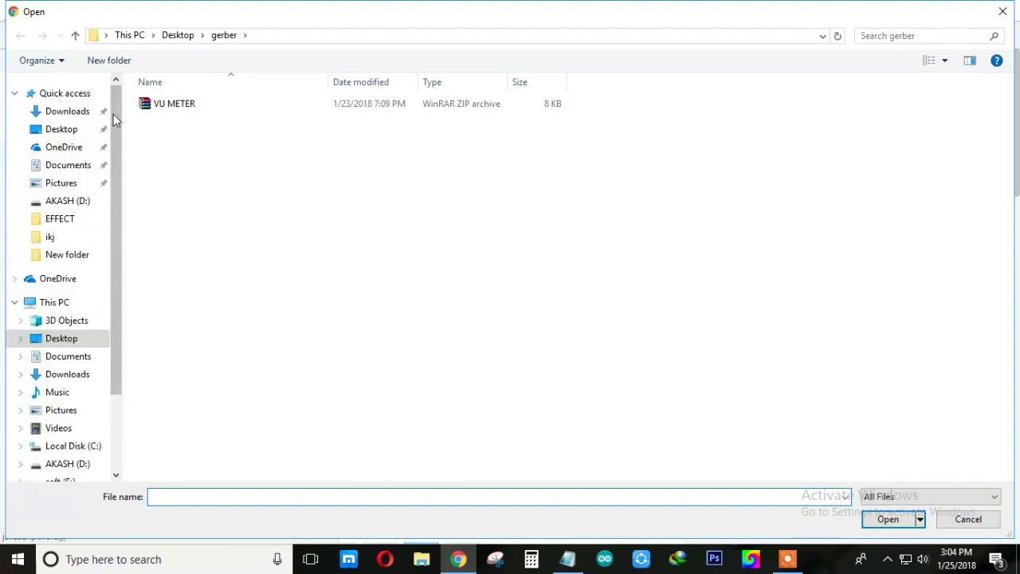
left_click(72, 132)
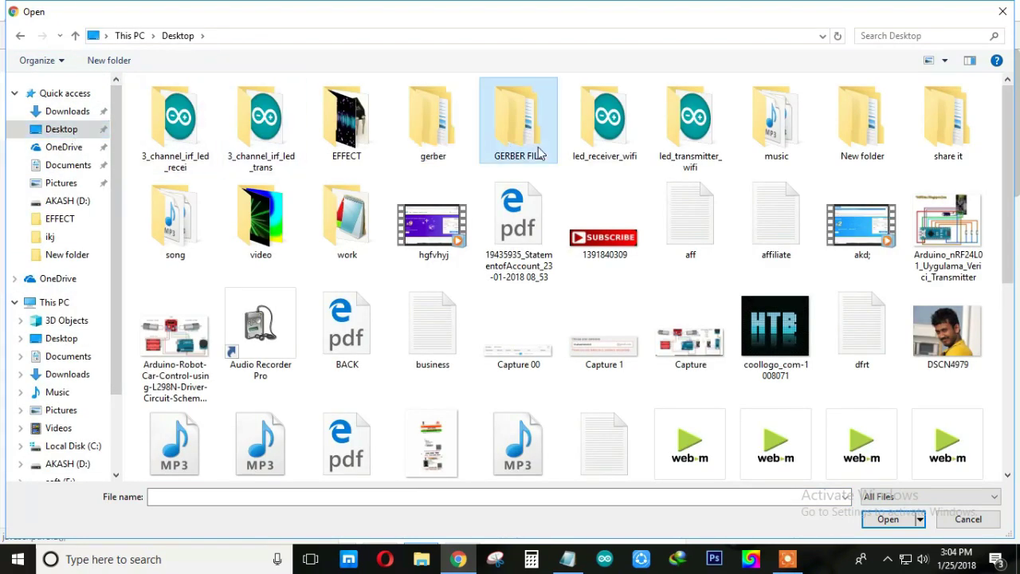
double_click(539, 159)
left_click(160, 112)
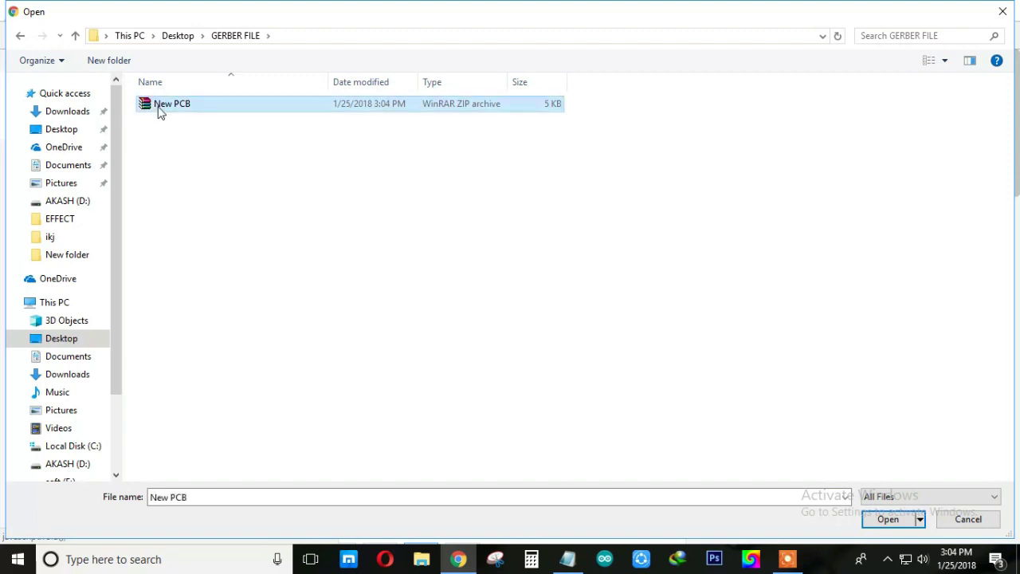
left_click(889, 519)
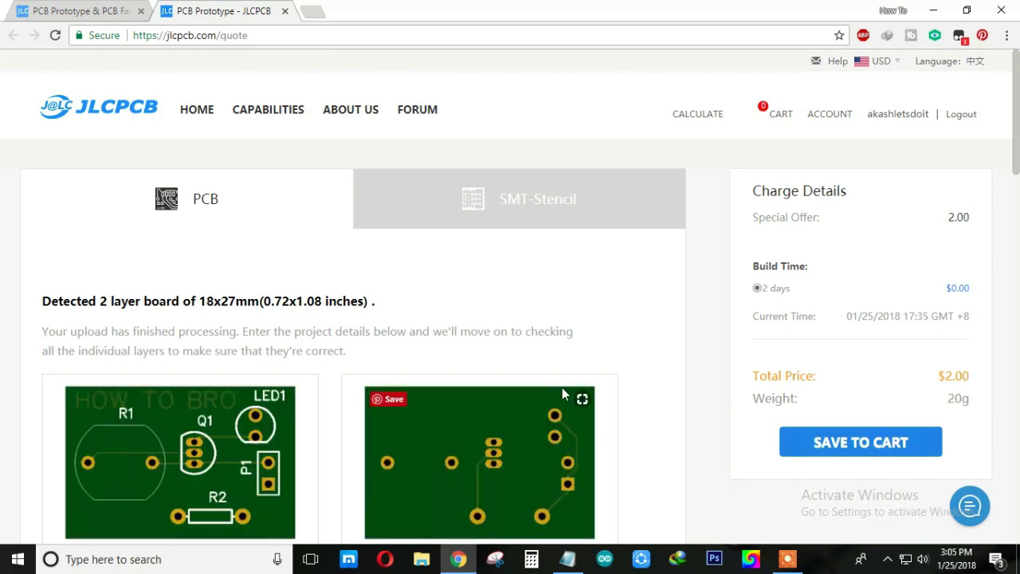
Review the PCB options, keeping green colour and 1.6 mm thickness
left_click_drag(1016, 151, 1017, 182)
scroll(817, 194, "down", 1)
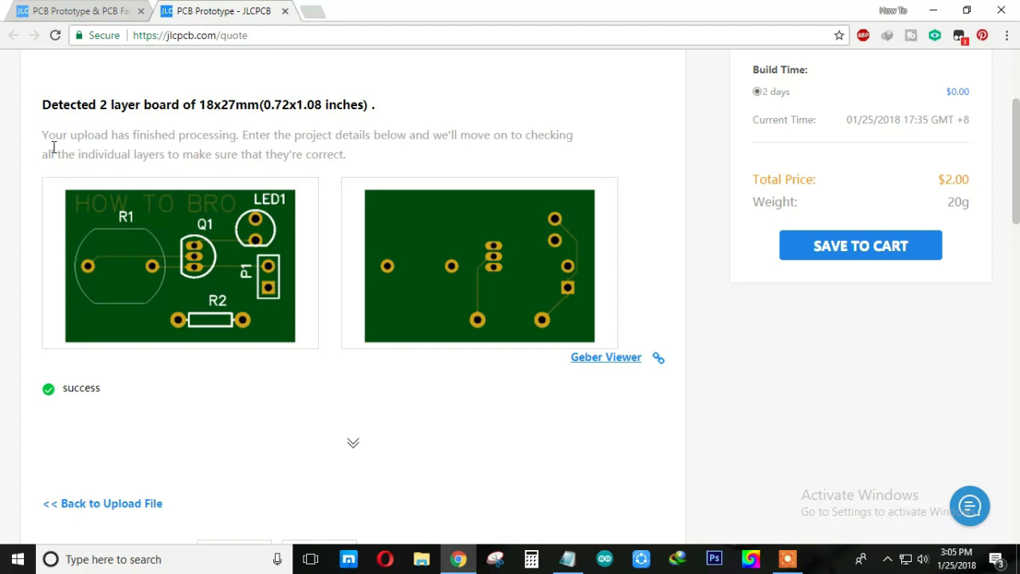
left_click_drag(1016, 197, 1016, 303)
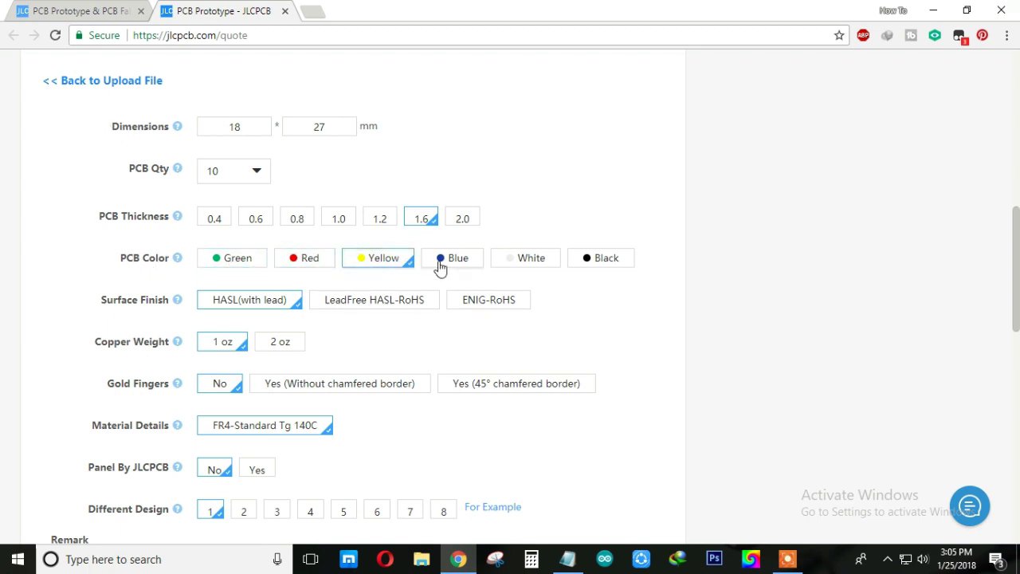
left_click_drag(1016, 277, 1018, 177)
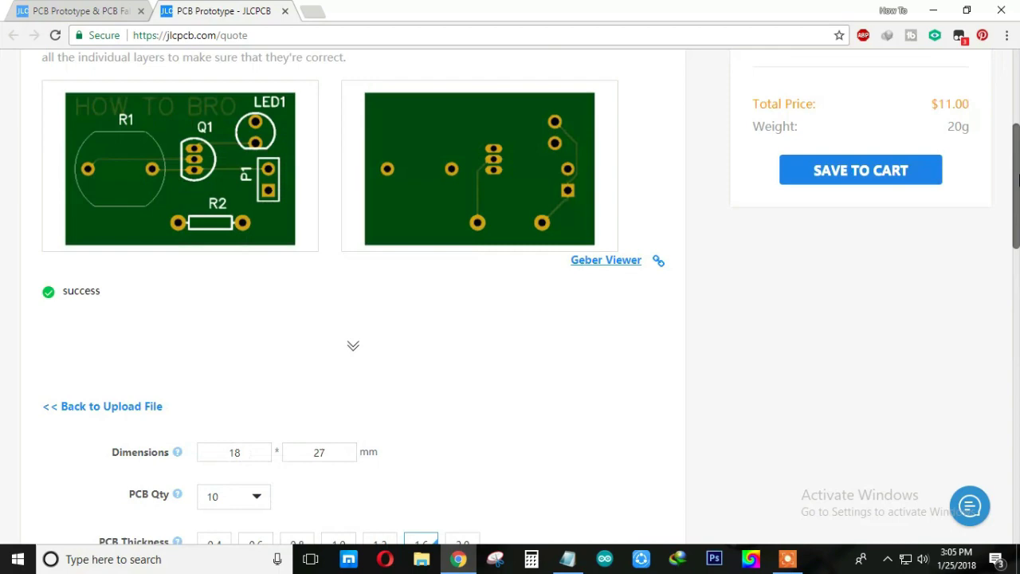
scroll(1018, 177, "down", 1)
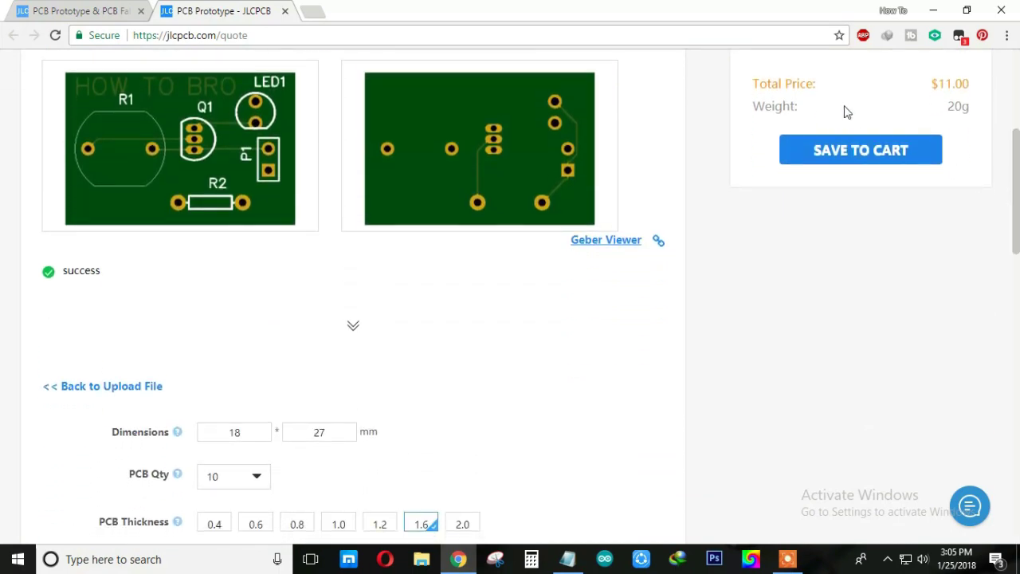
scroll(1018, 213, "down", 4)
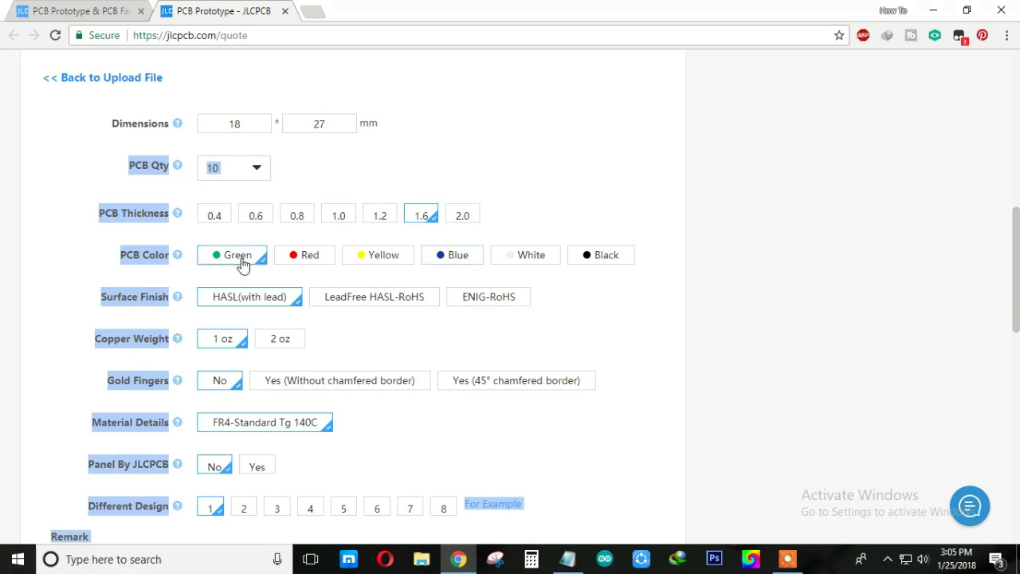
left_click(269, 275)
mouse_move(1018, 276)
left_mouse_down()
mouse_move(1018, 376)
mouse_move(937, 275)
left_mouse_up()
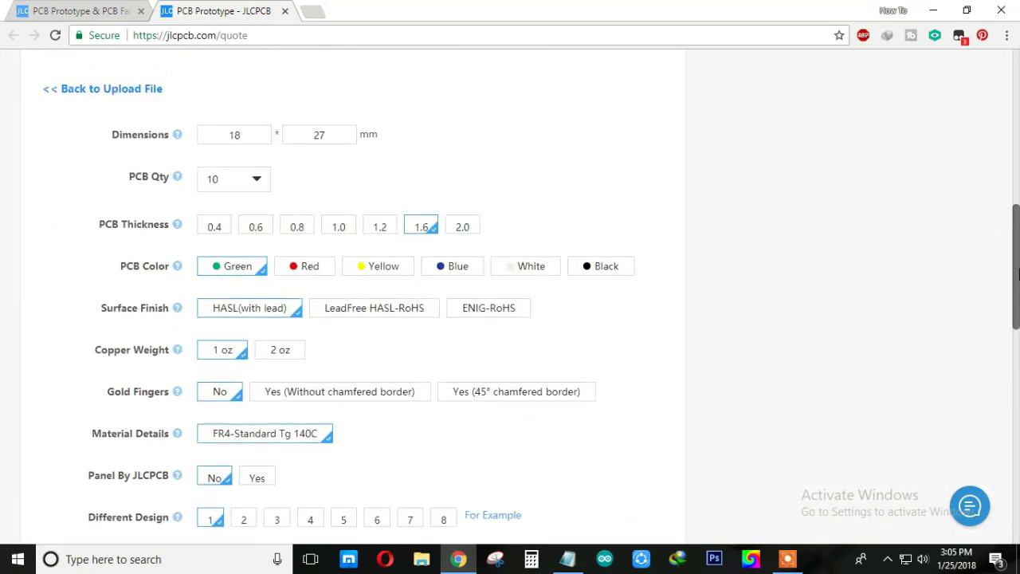
Keep the quantity at 10 pieces and save the board to the shopping cart
left_click(247, 188)
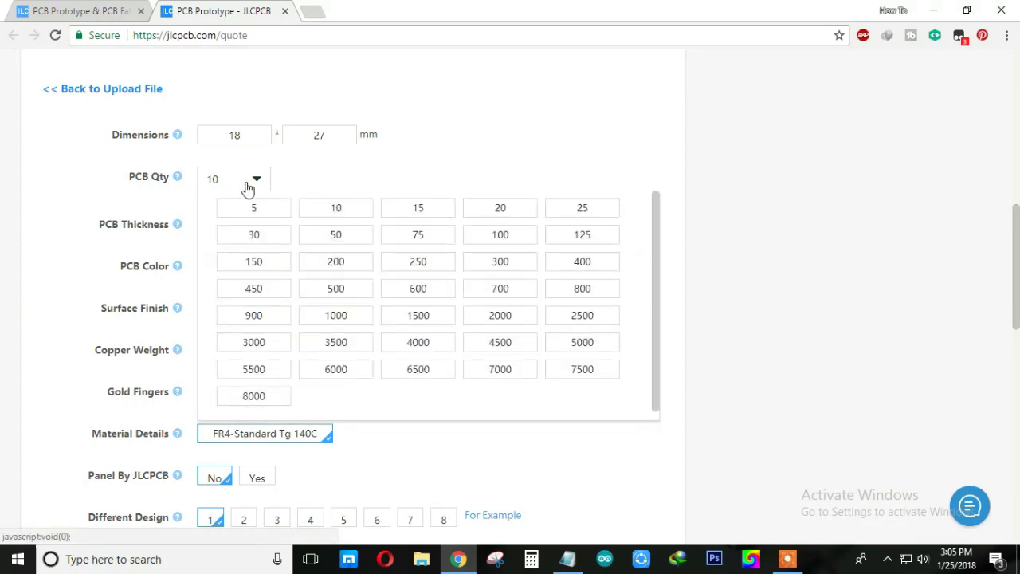
left_click(335, 208)
scroll(747, 312, "up", 5)
scroll(760, 299, "up", 3)
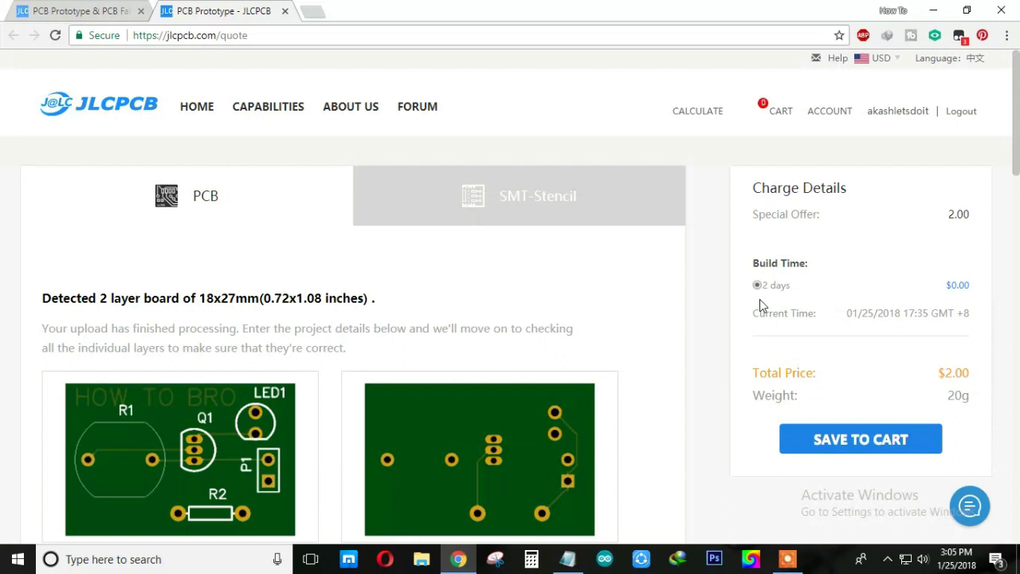
left_click(840, 450)
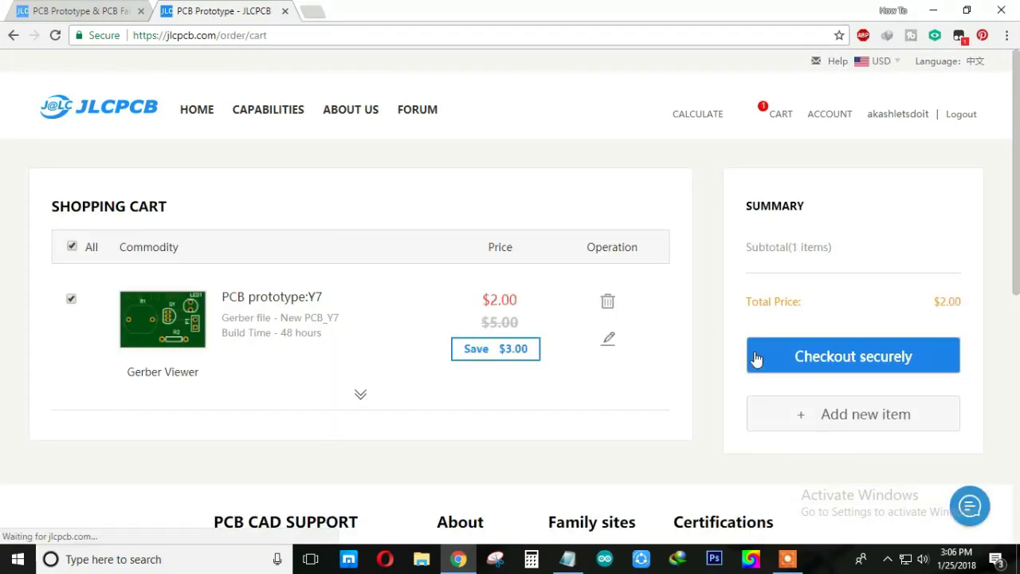
Proceed to checkout, then cancel the new shipping address form without saving
left_click(767, 359)
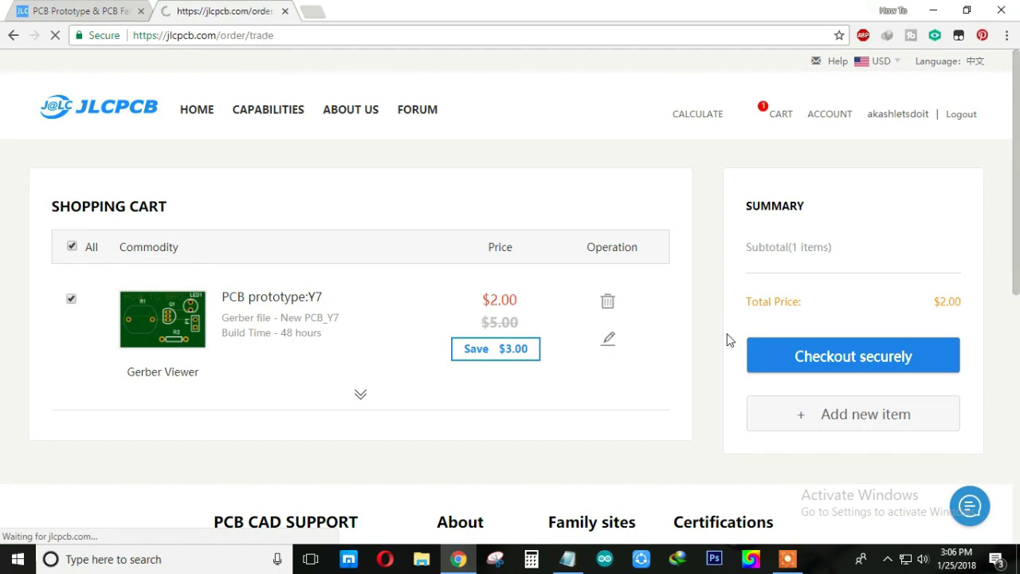
scroll(728, 341, "down", 4)
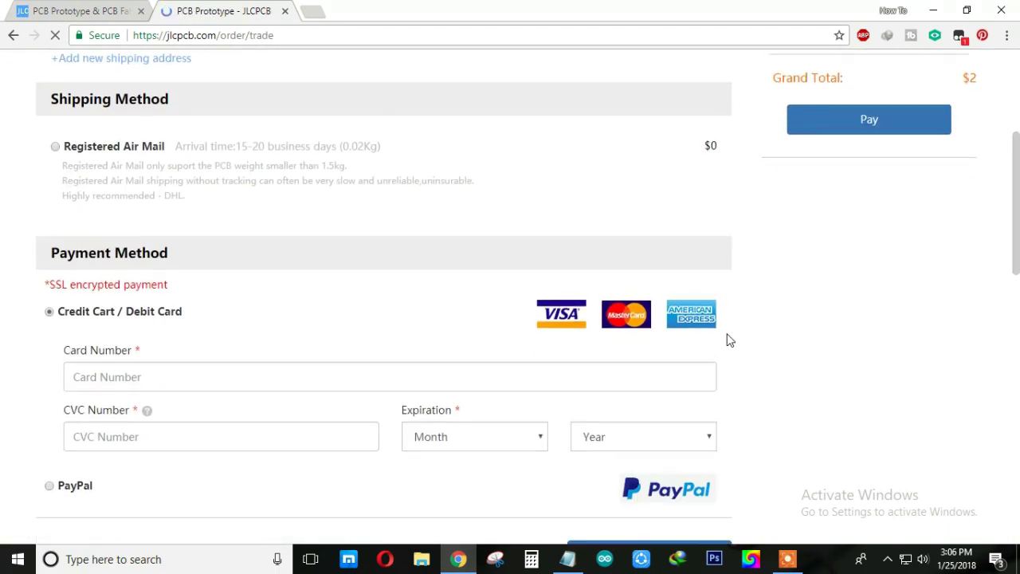
scroll(338, 201, "up", 1)
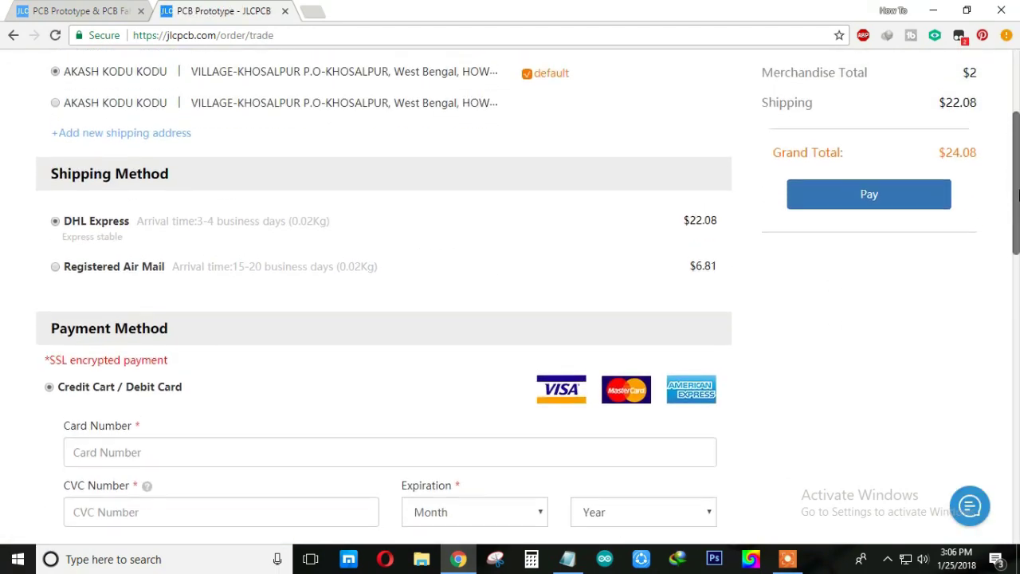
left_click(158, 134)
scroll(537, 278, "down", 3)
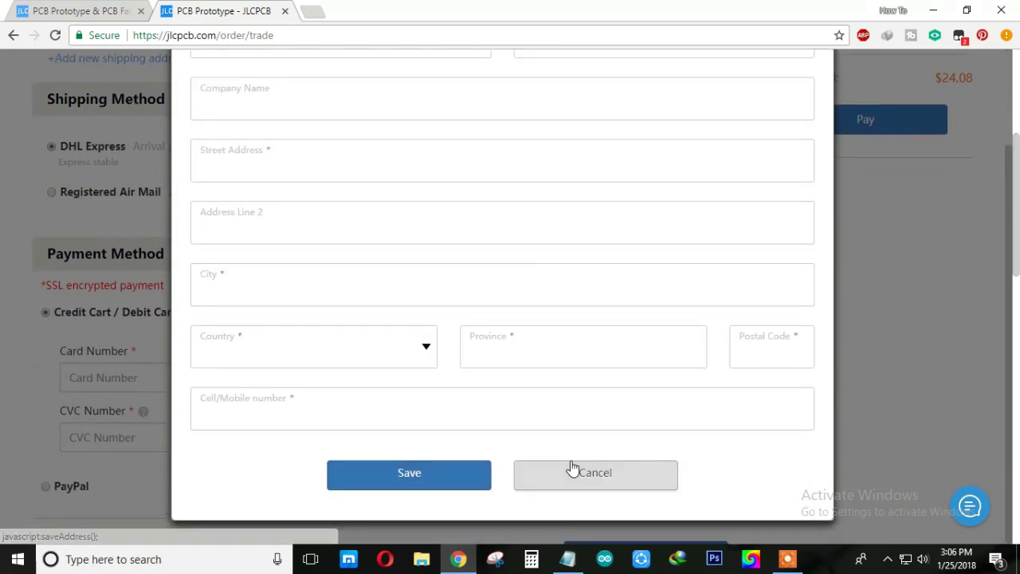
left_click(572, 471)
scroll(478, 95, "down", 1)
Choose DHL Express shipping after trying Registered Air Mail, and select PayPal payment
left_click(56, 120)
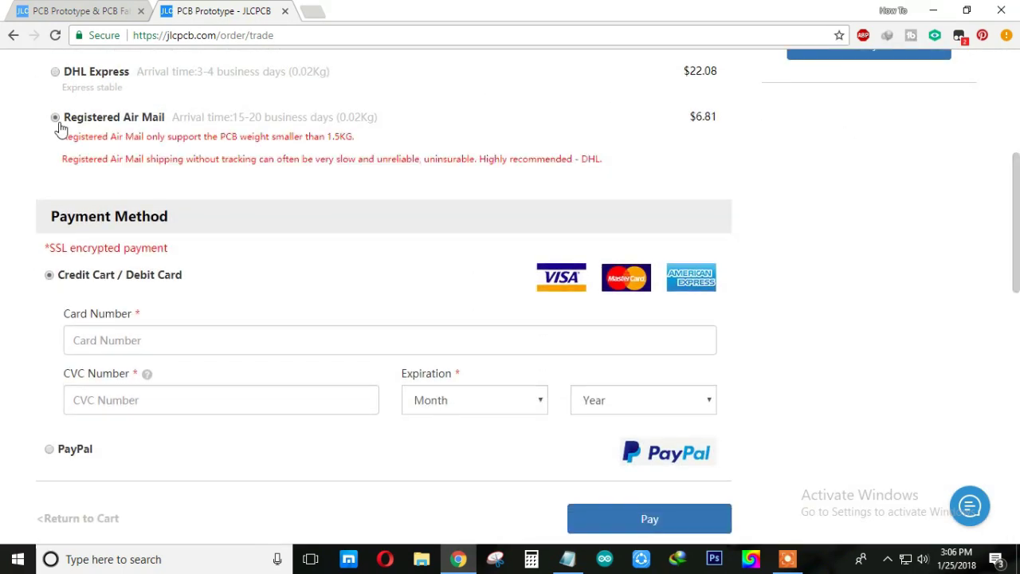
left_click(64, 76)
scroll(3, 153, "down", 2)
left_click(76, 284)
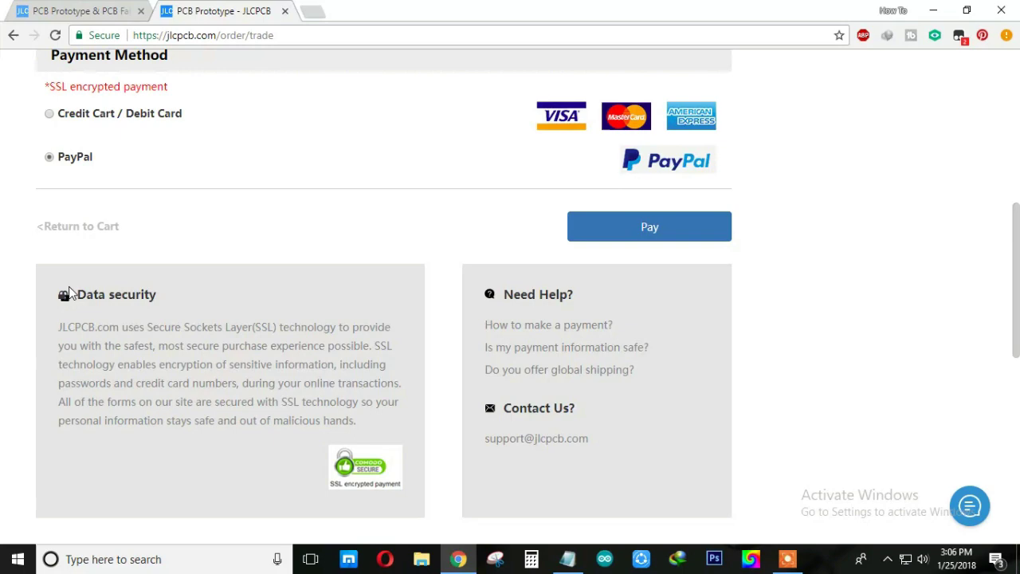